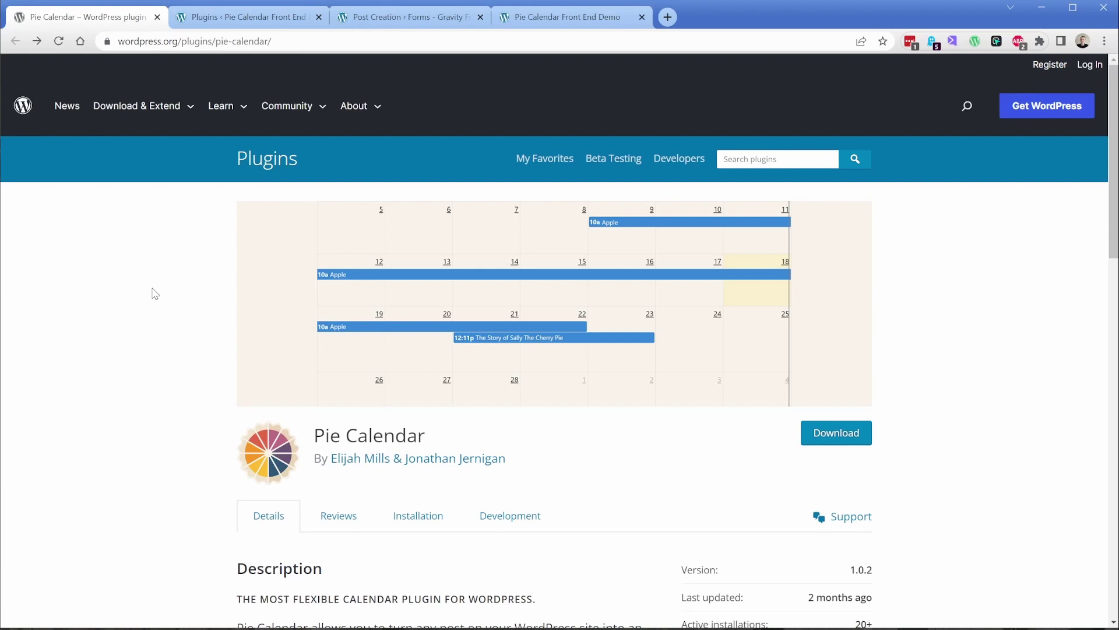
- Close the wordpress.org Pie Calendar plugin directory tab
left_click(157, 17)
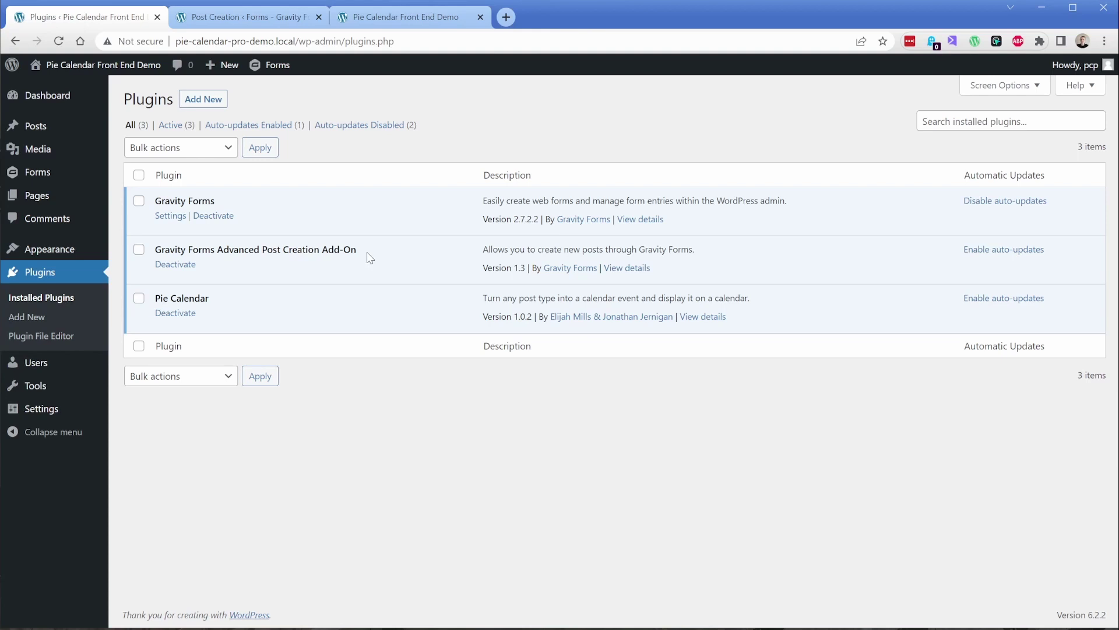
- On the front-end form, enter event 'Lightsaber Practice', start date May 19 and start time 13:00:00
left_click(413, 23)
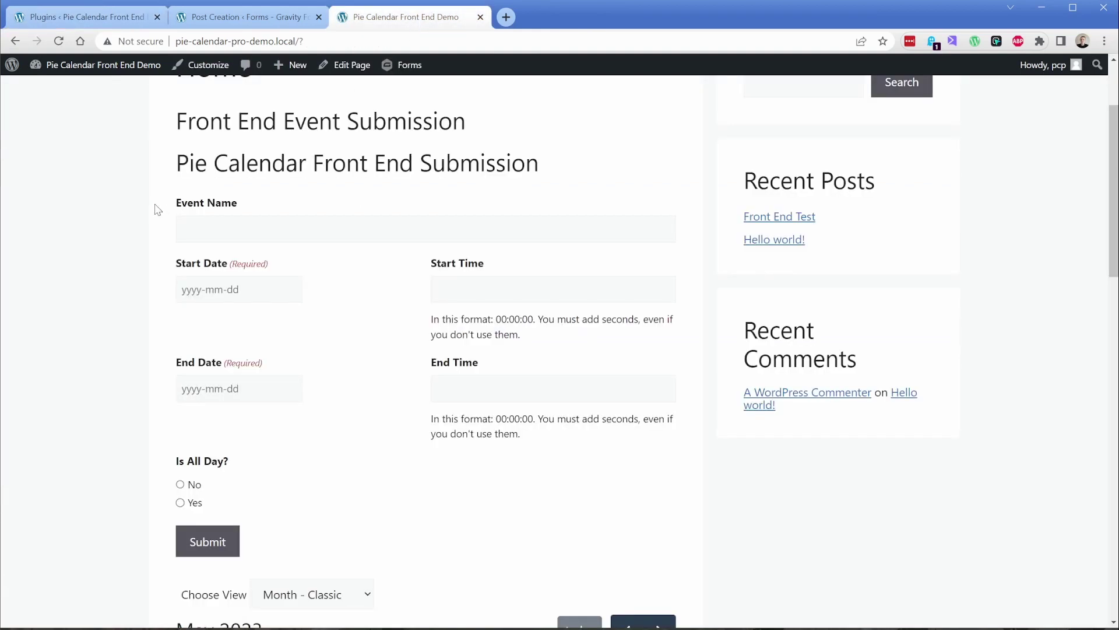
left_click(177, 223)
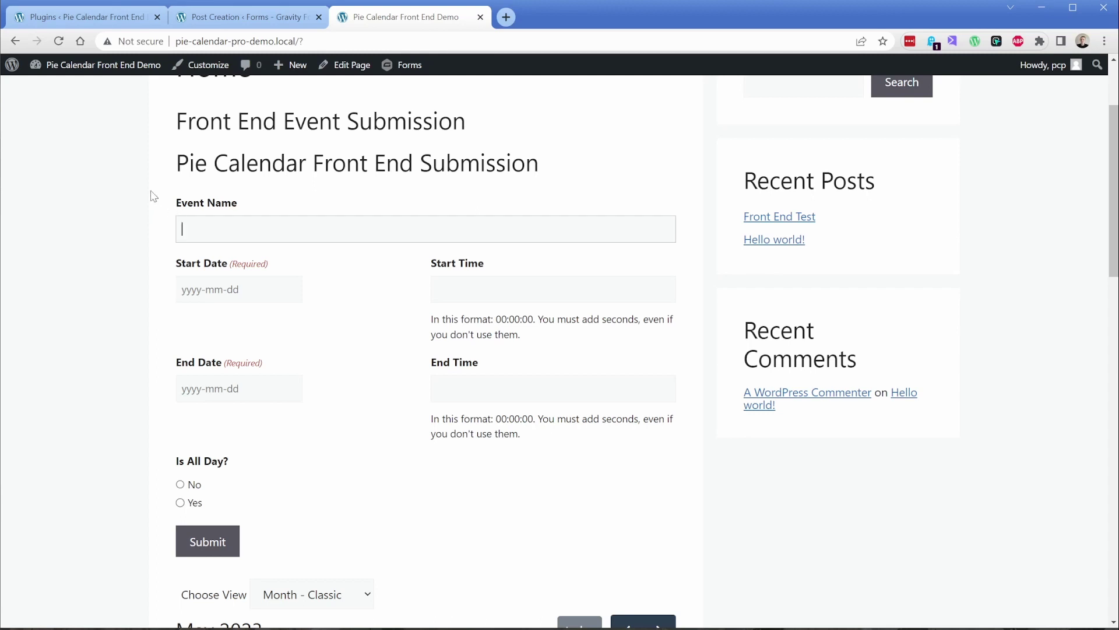
type("Lightsaber Practice")
key("Tab")
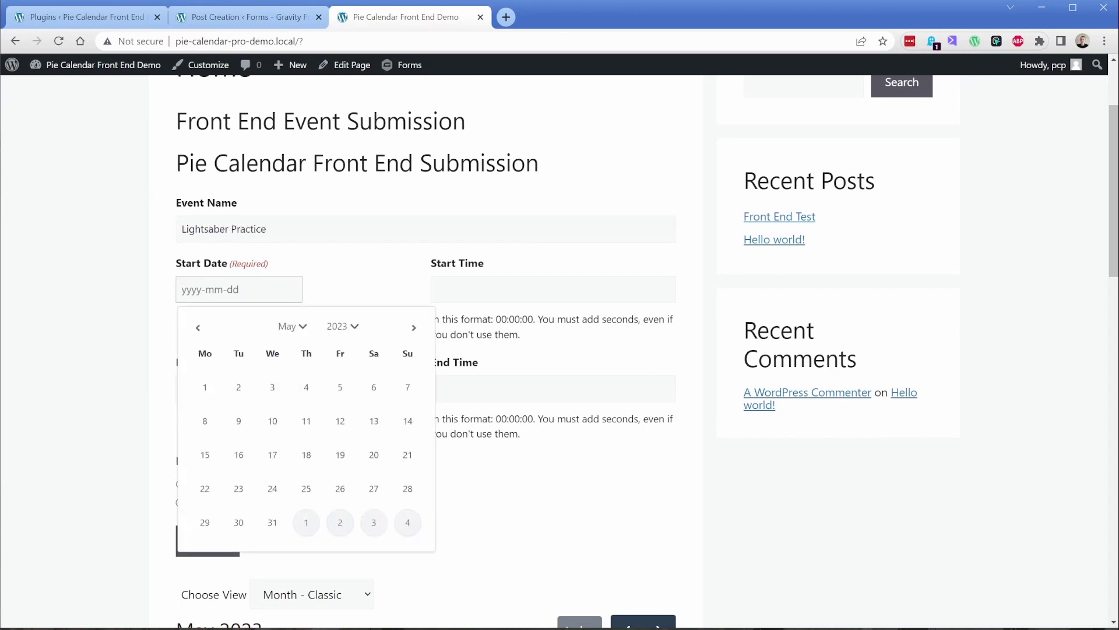
left_click(346, 449)
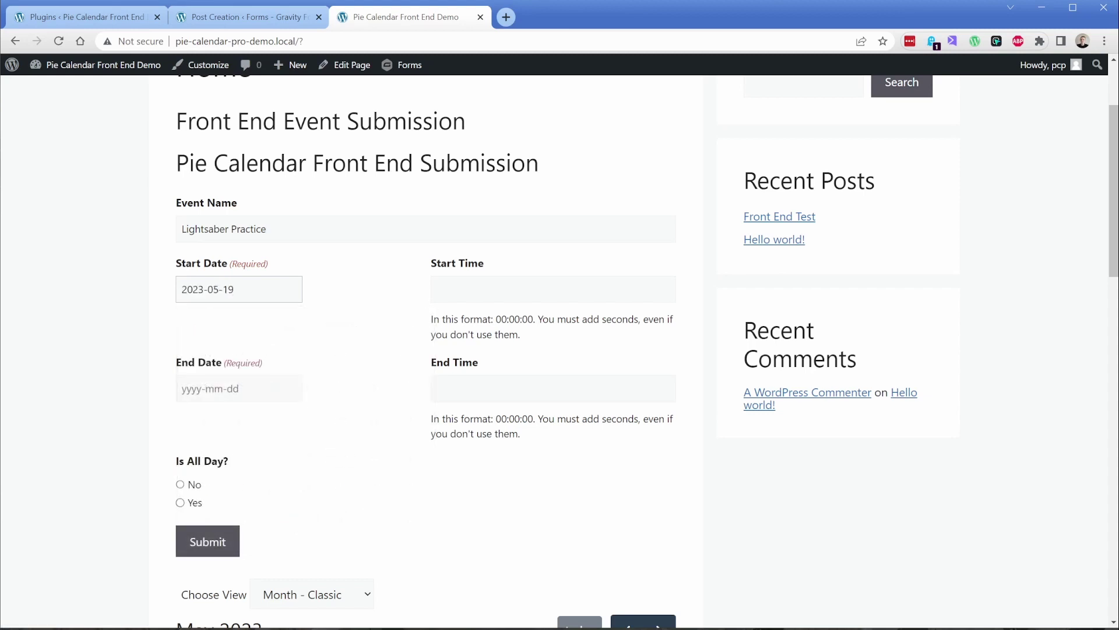
left_click(434, 295)
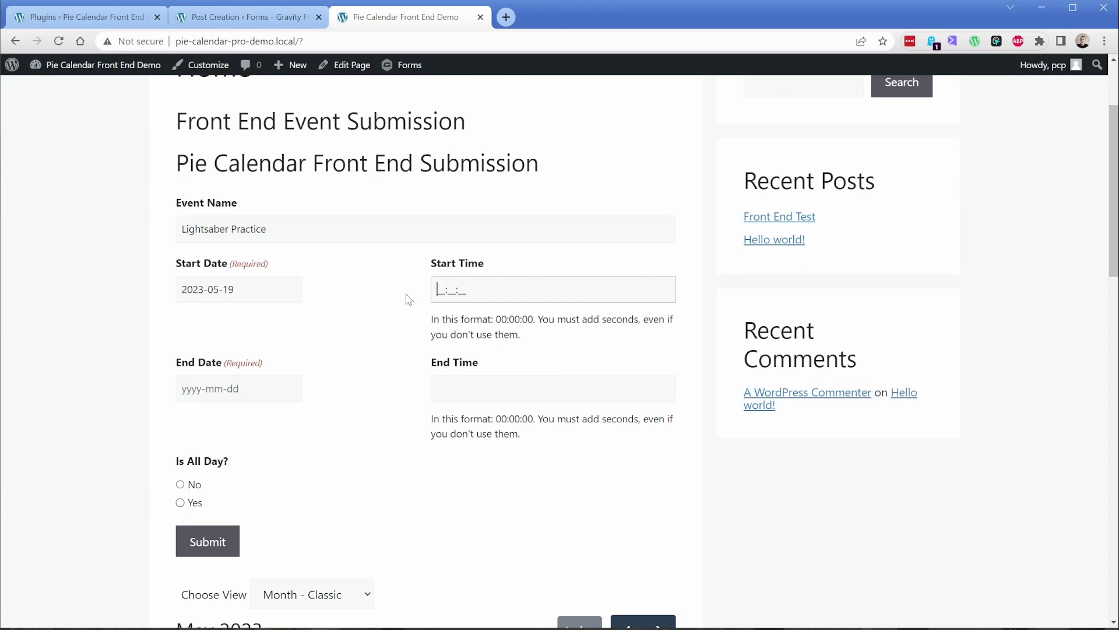
type("13:00:00")
left_click(408, 299)
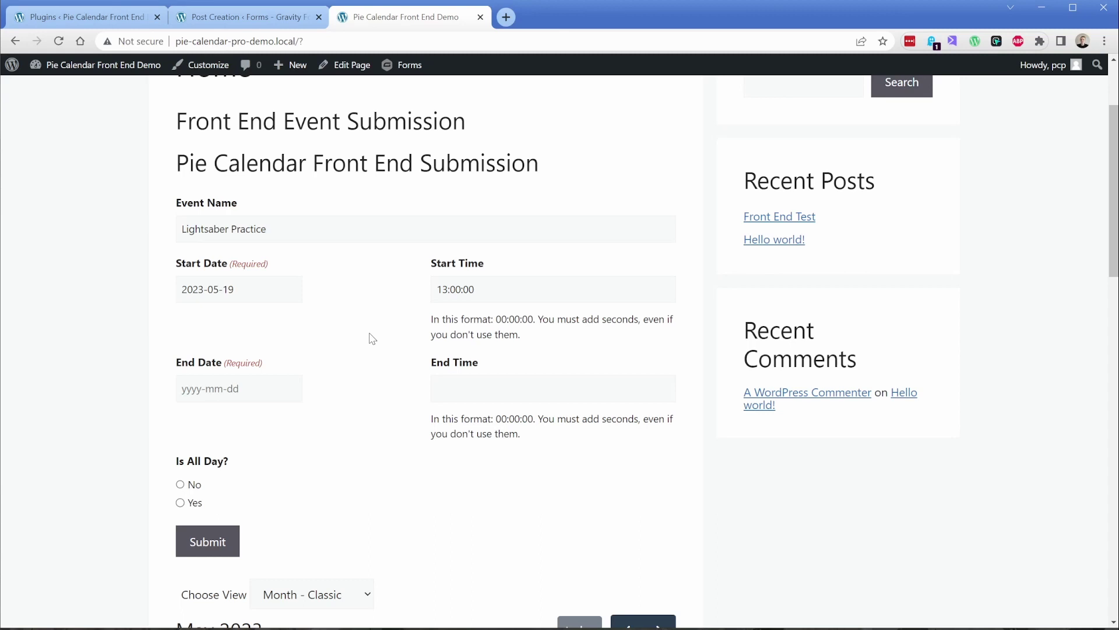
- Pick May 21 as the end date and enter 09:00:00 as the end time
left_click(239, 388)
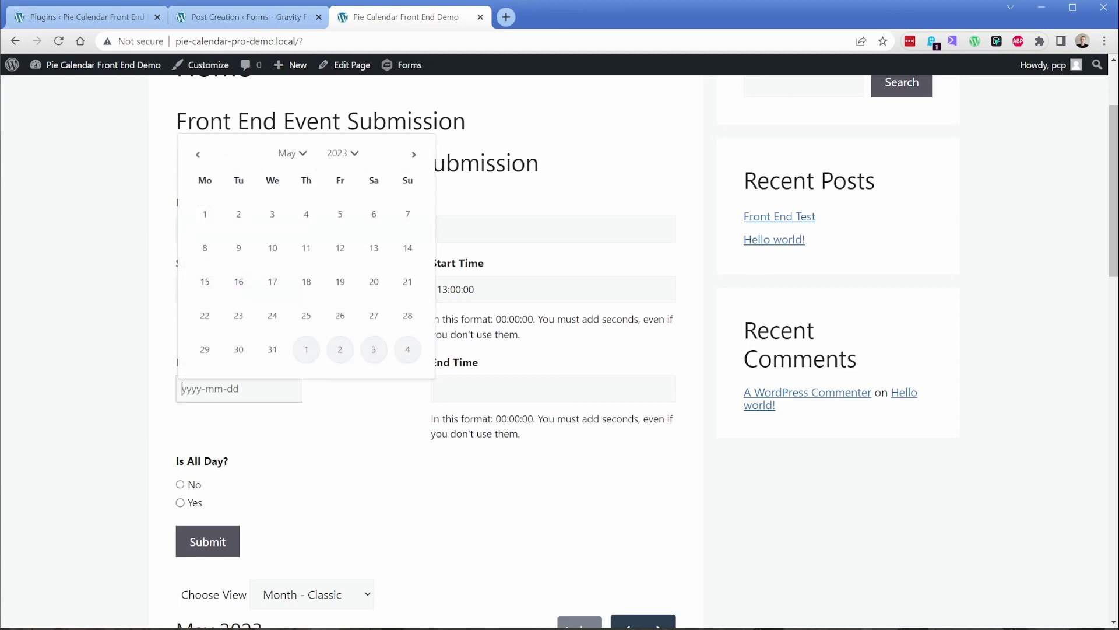
left_click(245, 425)
left_click(240, 389)
left_click(407, 282)
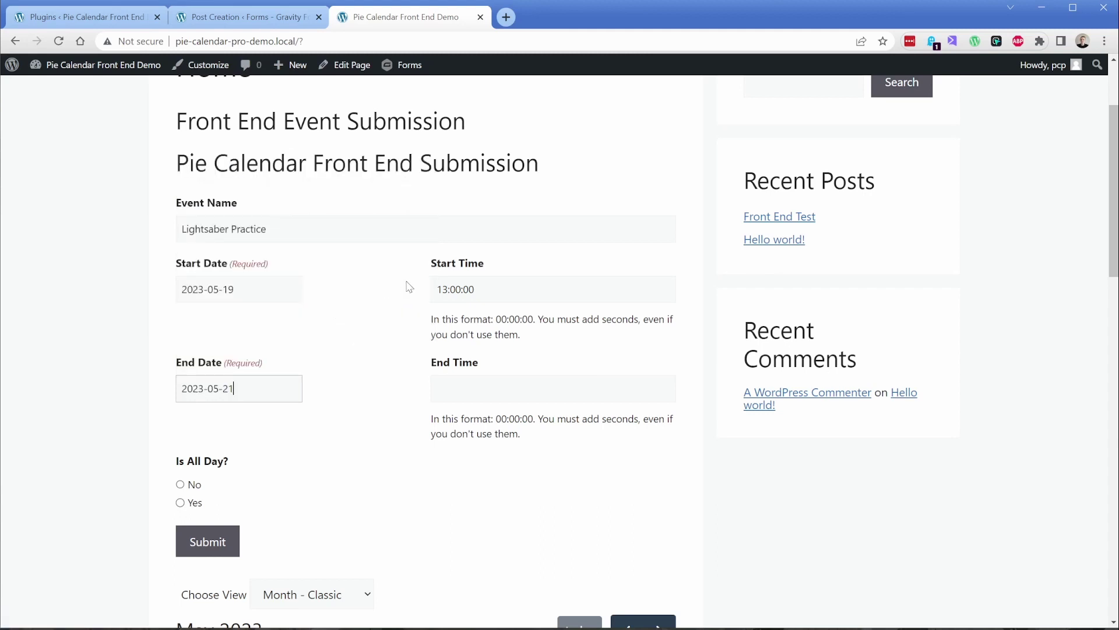
left_click(433, 387)
type("09:00:00")
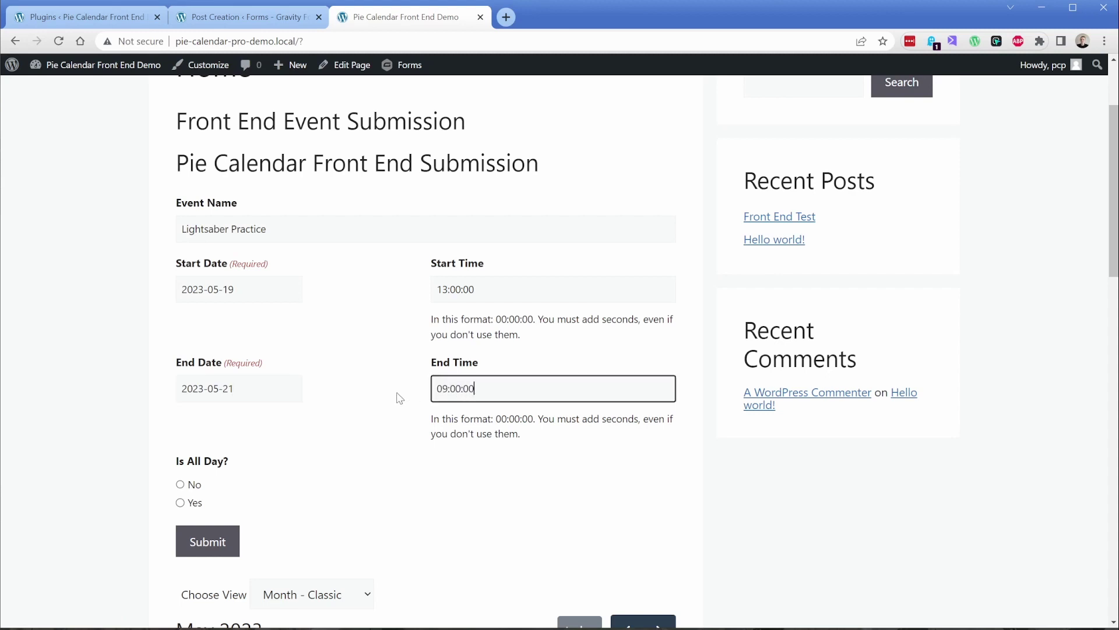
left_click(399, 398)
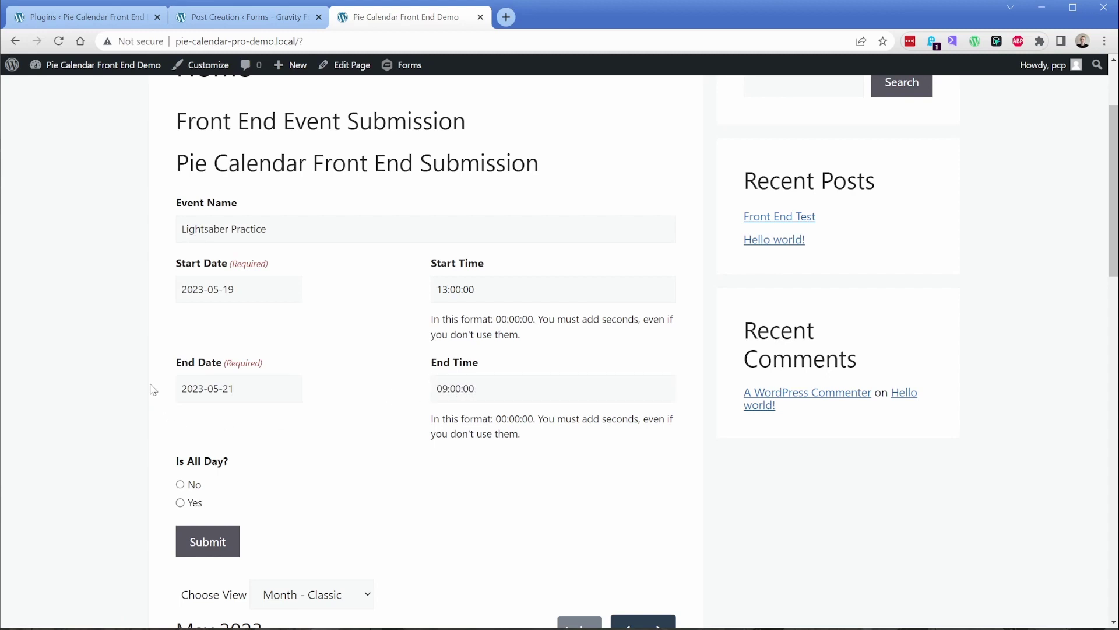
scroll(152, 349, "down", 3)
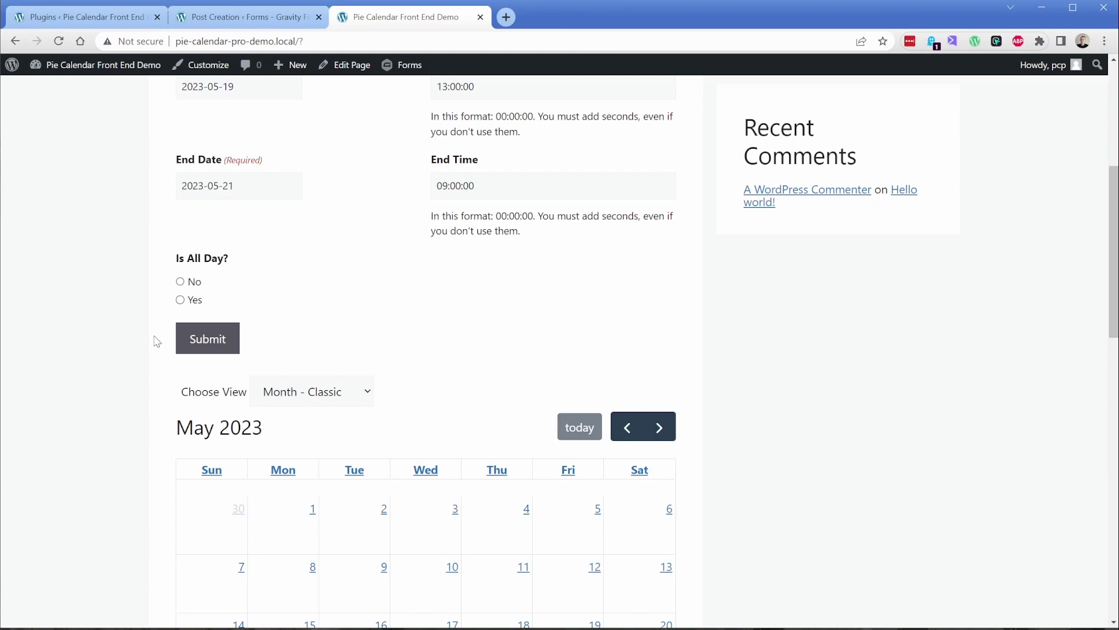
- Choose No for Is All Day?, submit, and open Lightsaber Practice on the calendar
left_click(181, 282)
left_click(195, 348)
scroll(155, 324, "down", 3)
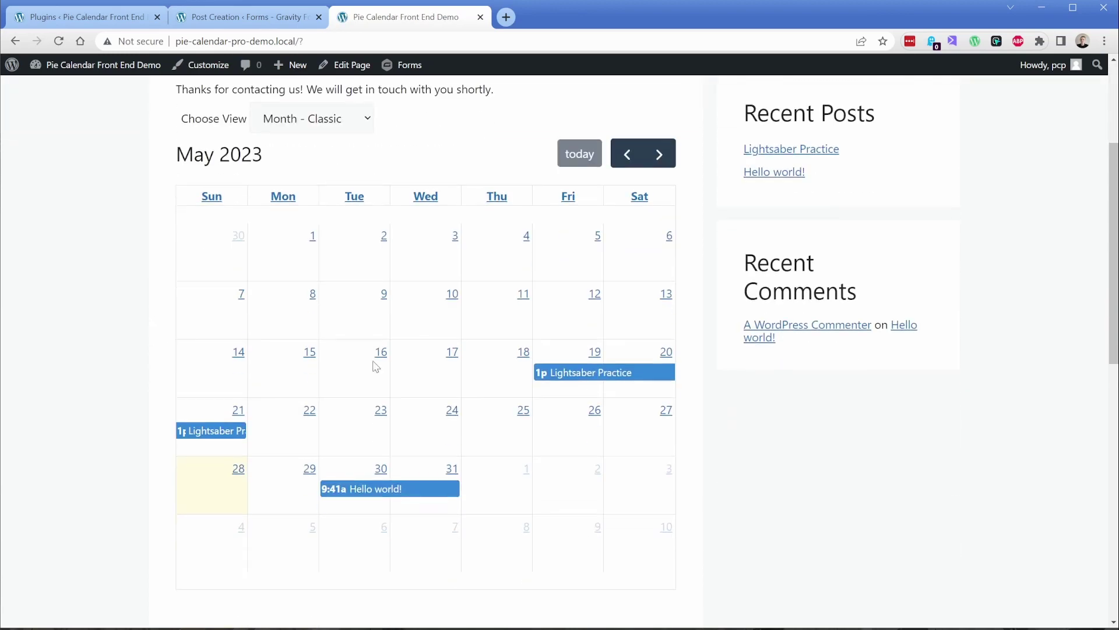
left_click(587, 376)
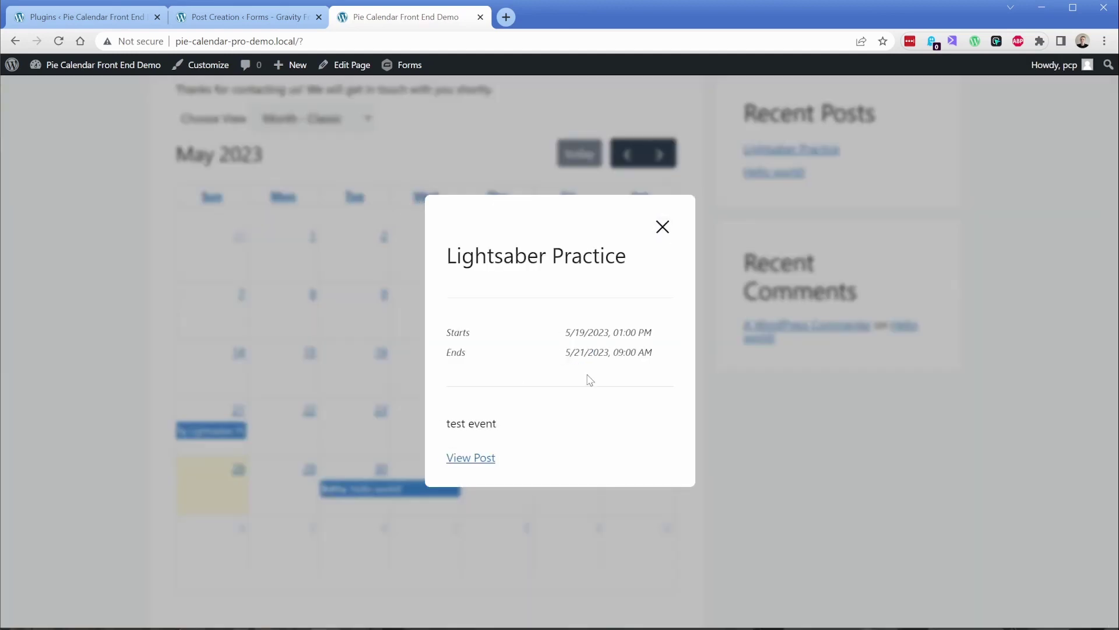
- Edit the Lightsaber Practice post and check its Calendar start (May 19, 1:00 PM) and end (May 21, 9:00 AM)
left_click(470, 457)
left_click(344, 65)
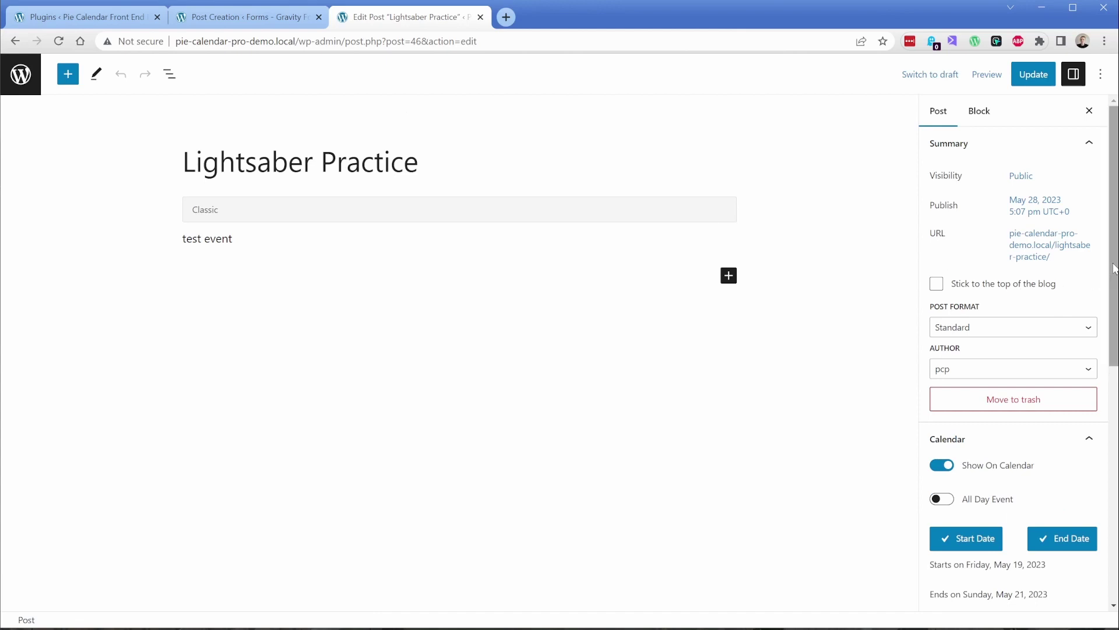
scroll(1015, 349, "down", 3)
scroll(1116, 373, "down", 2)
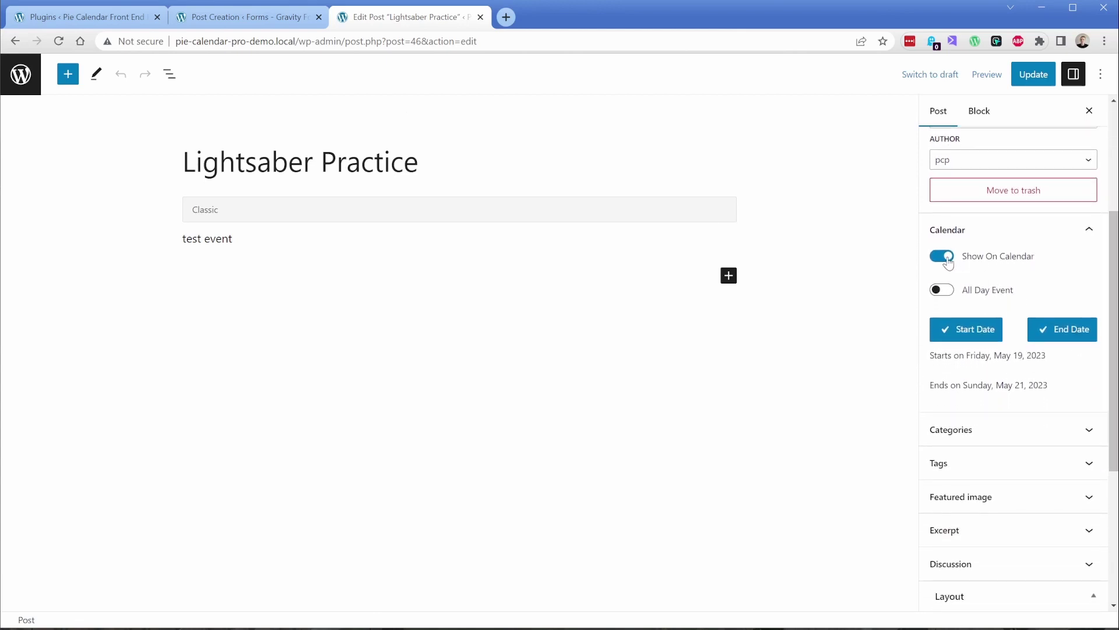
left_click(956, 333)
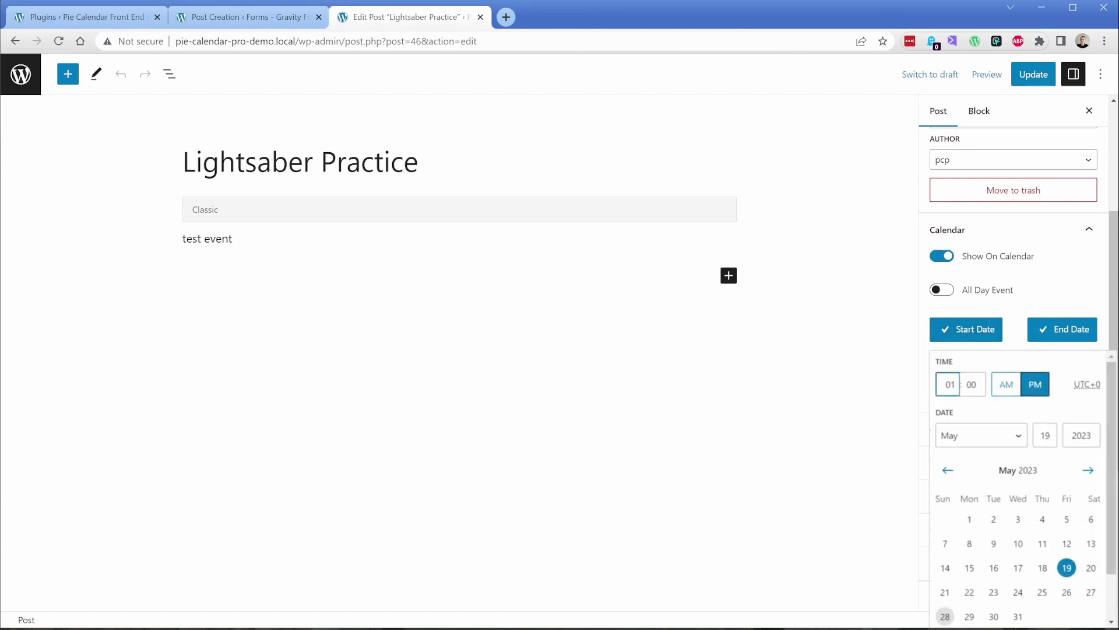
left_click(1045, 328)
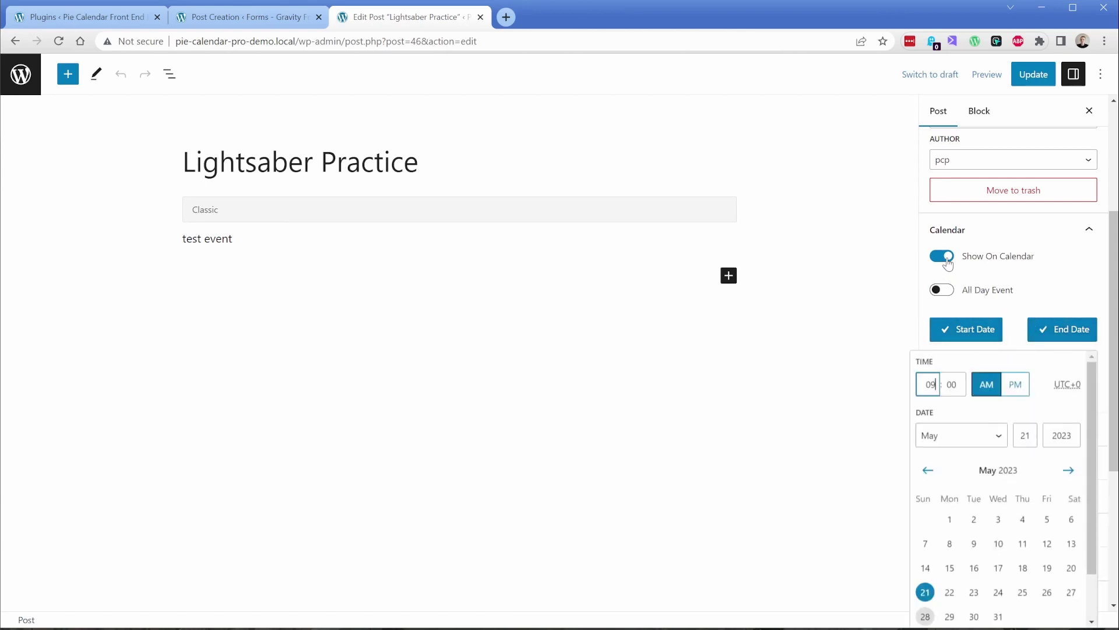
left_click(950, 279)
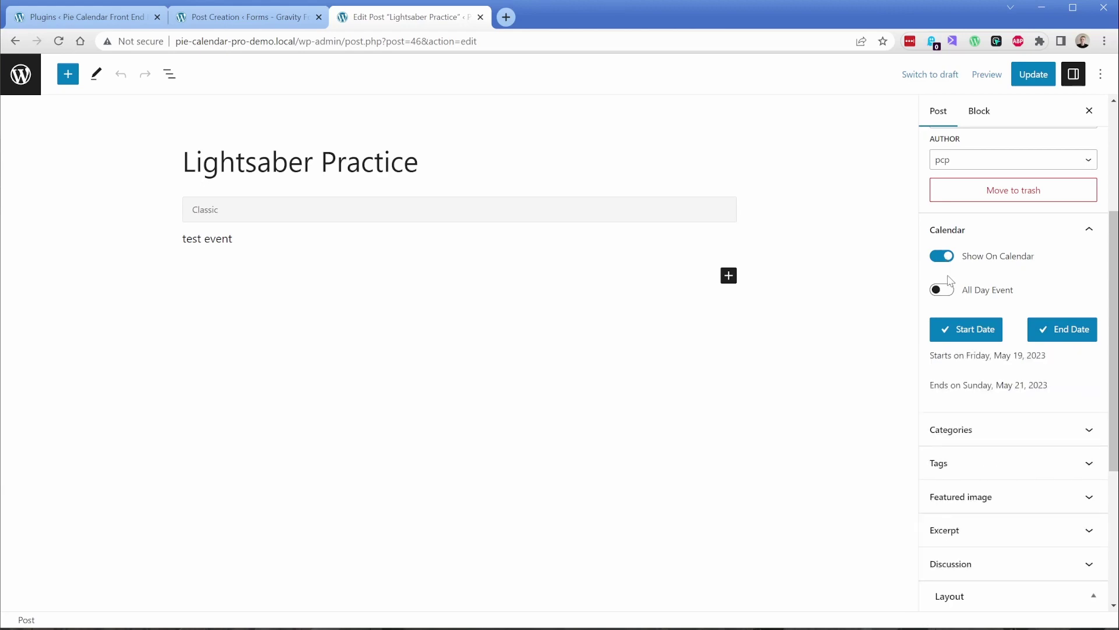
- Review the Event Name, Start Date (yyyy-mm-dd format) and Start Time field settings in the form editor
left_click(251, 17)
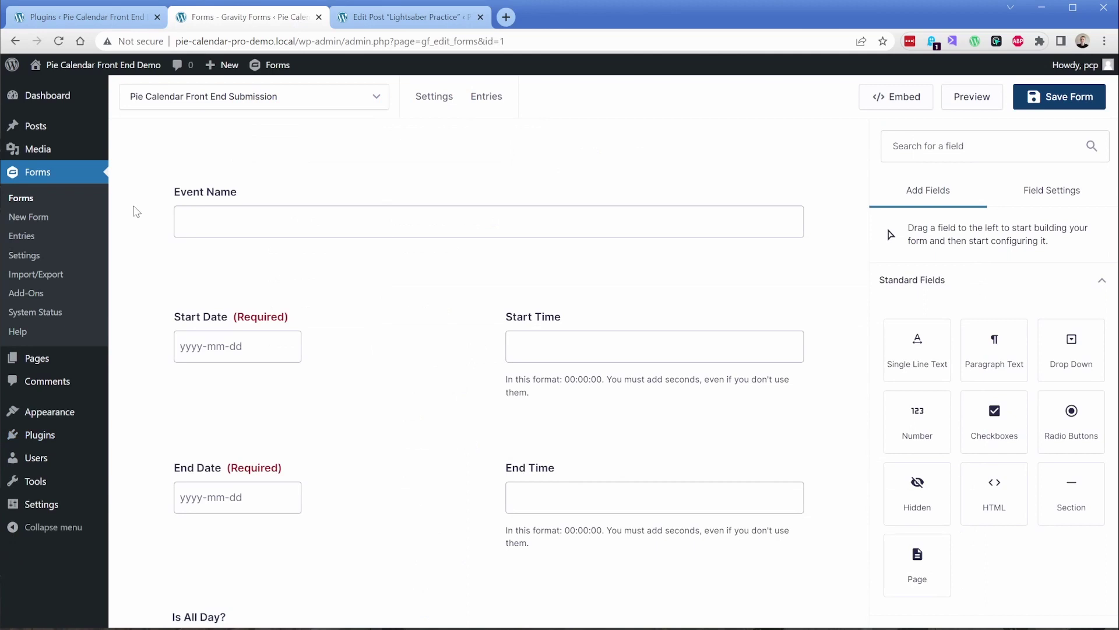
left_click(242, 192)
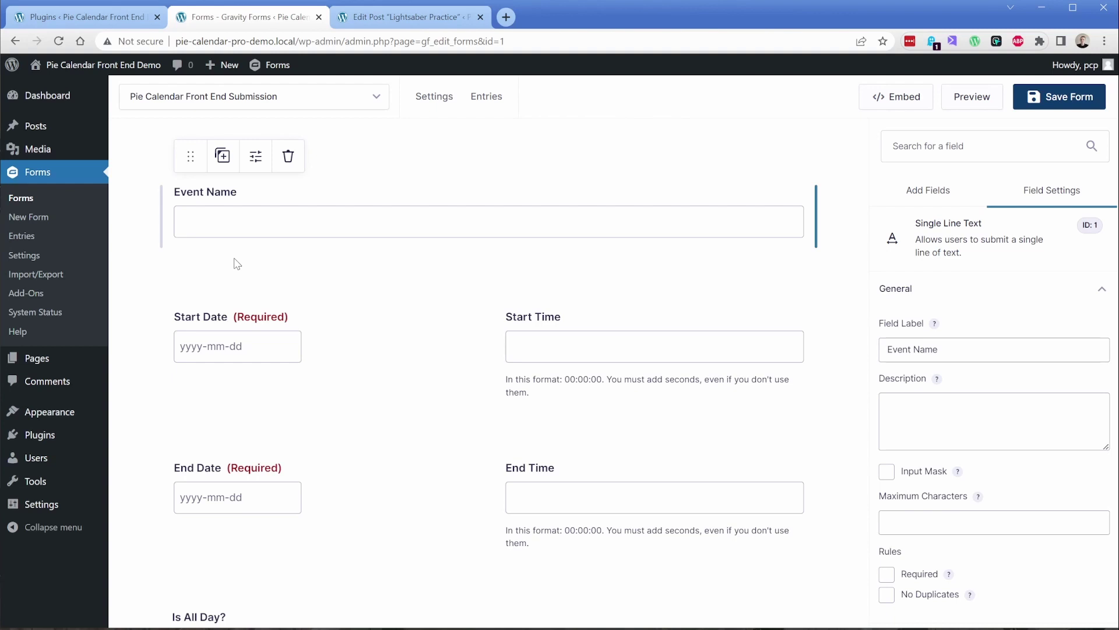
scroll(236, 264, "down", 1)
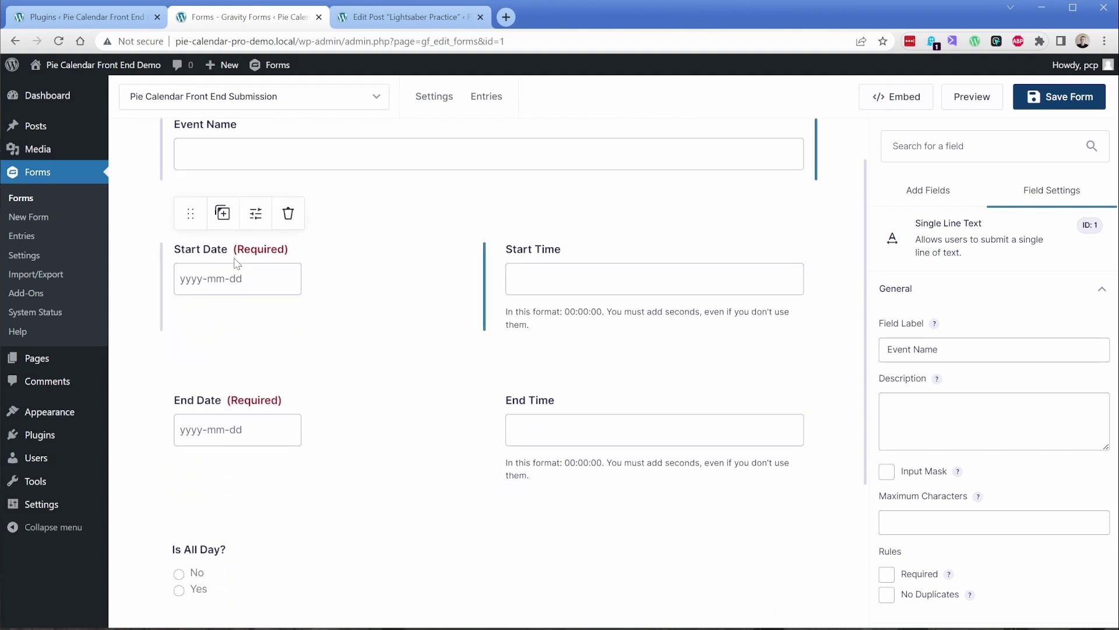
left_click(236, 262)
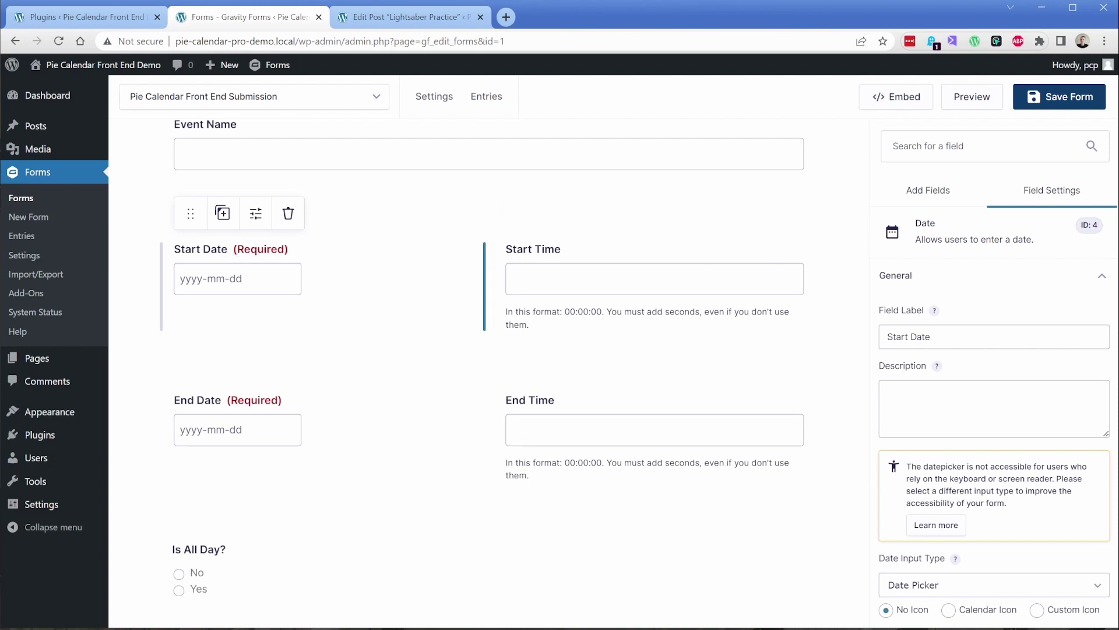
scroll(962, 365, "down", 4)
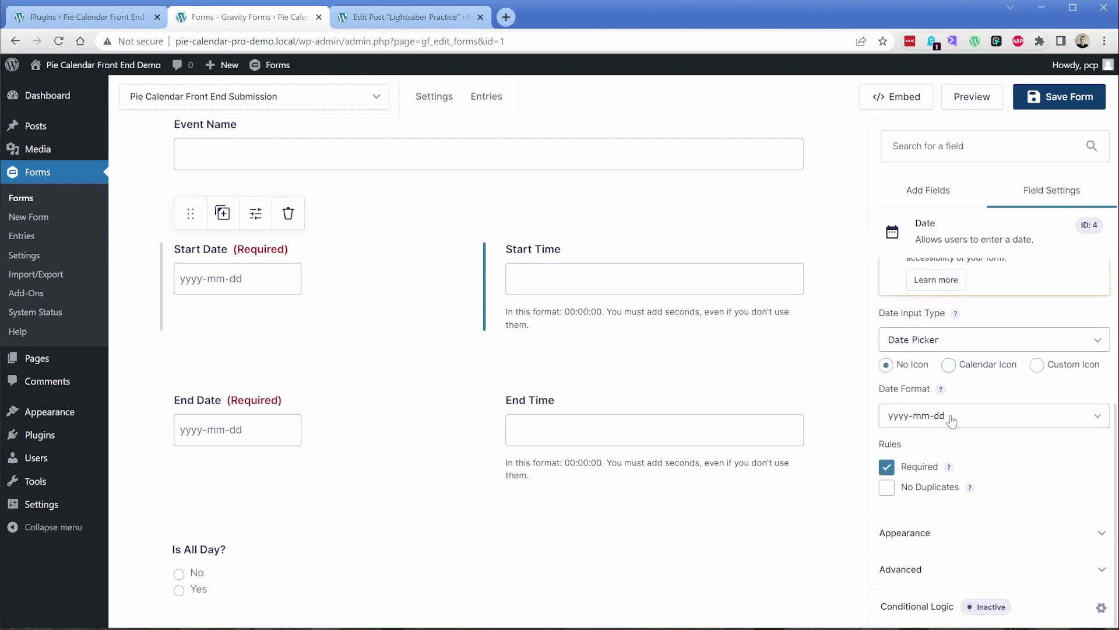
left_click(953, 420)
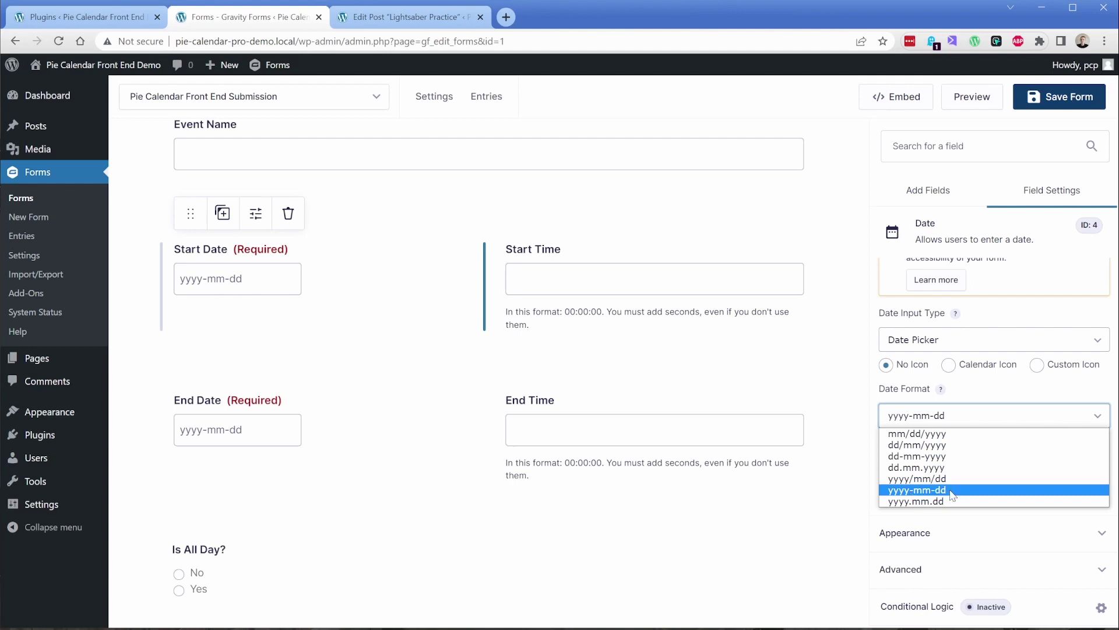
left_click(549, 255)
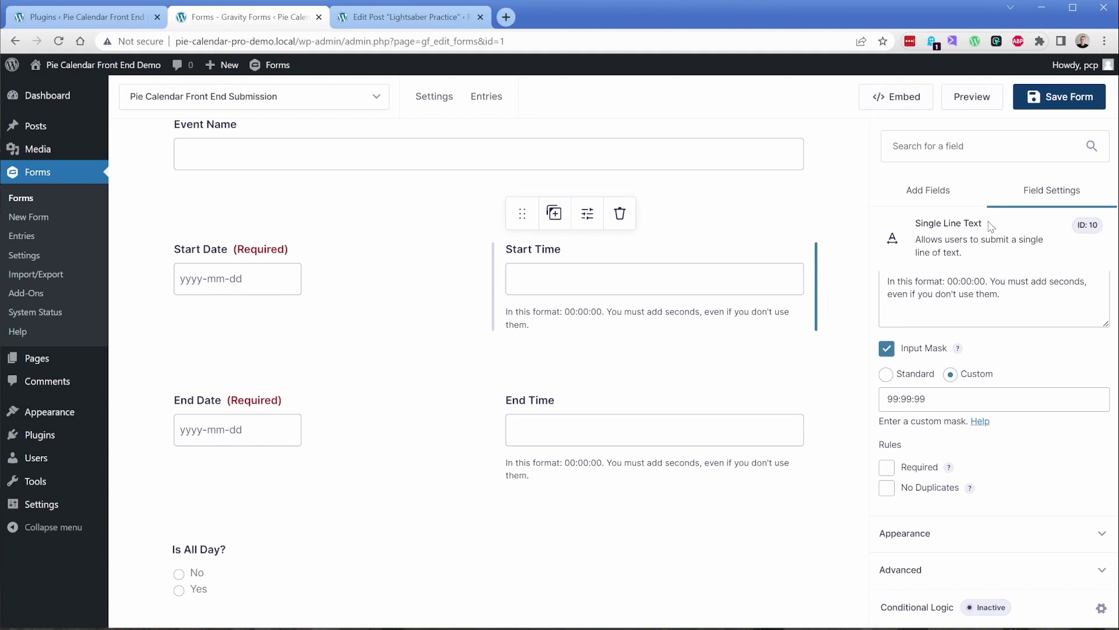
- Read the Start Time field's custom 99:99:99 input mask and its instructions, leaving the mask unchanged
scroll(933, 263, "up", 2)
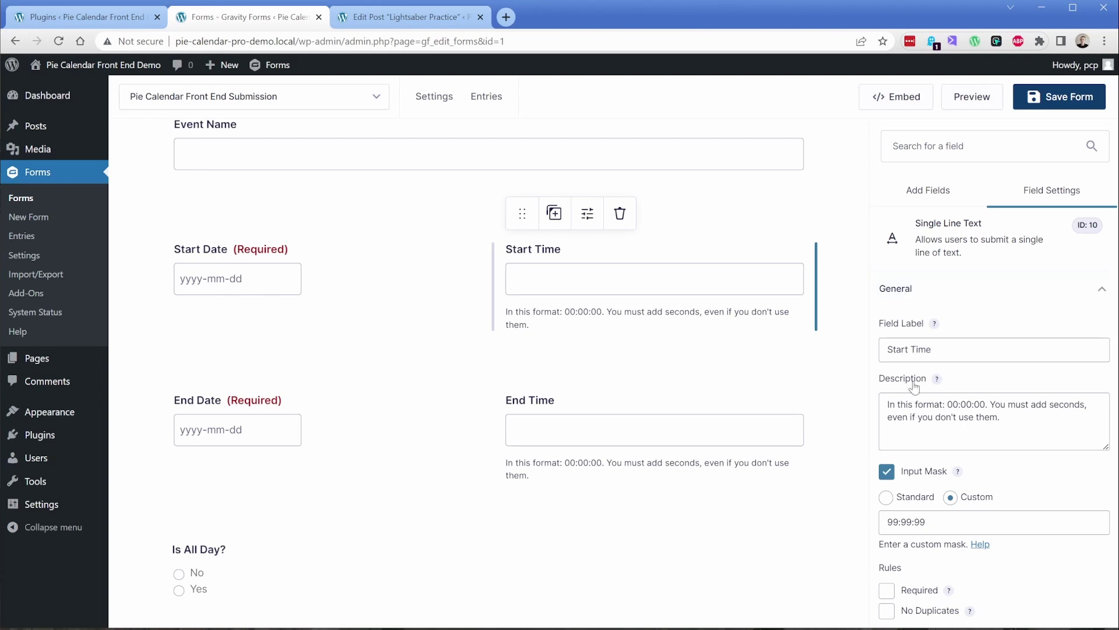
scroll(924, 474, "down", 2)
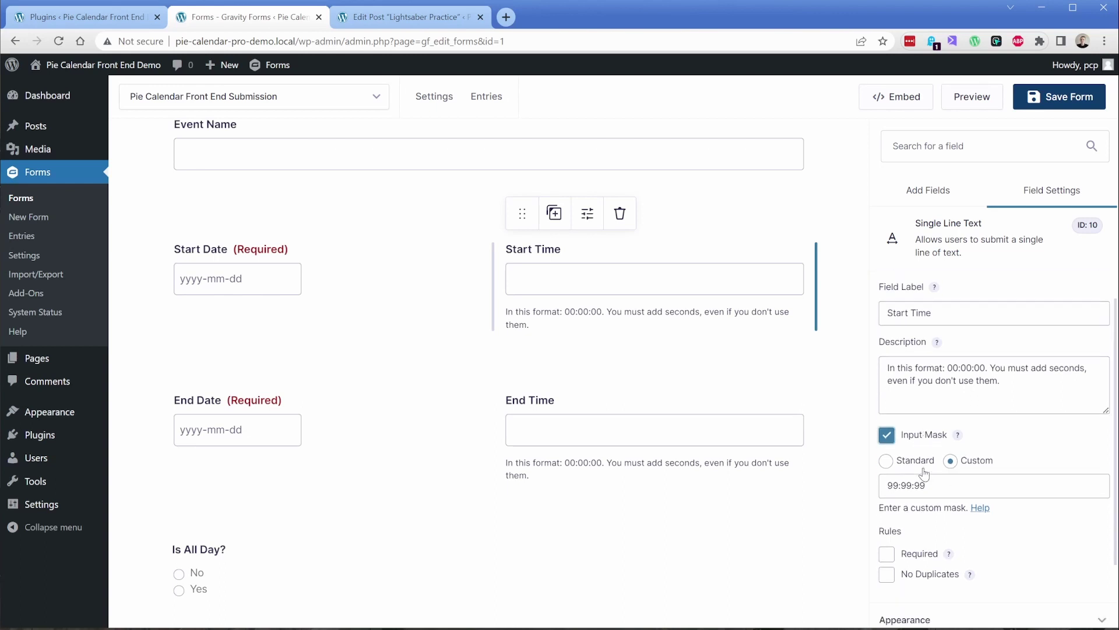
left_click(933, 400)
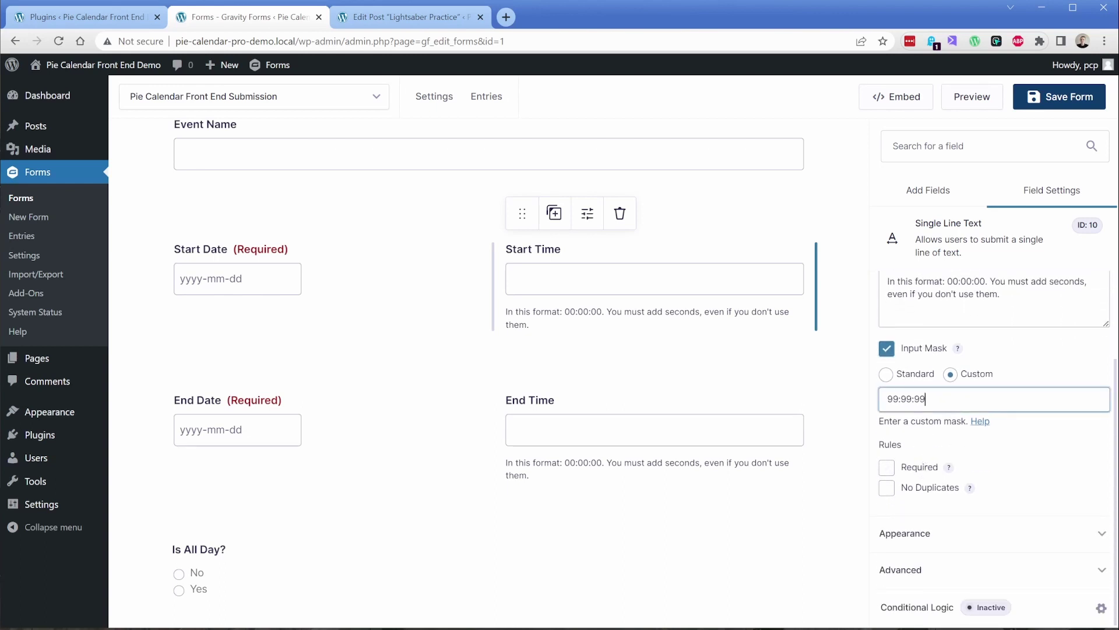
left_click(980, 421)
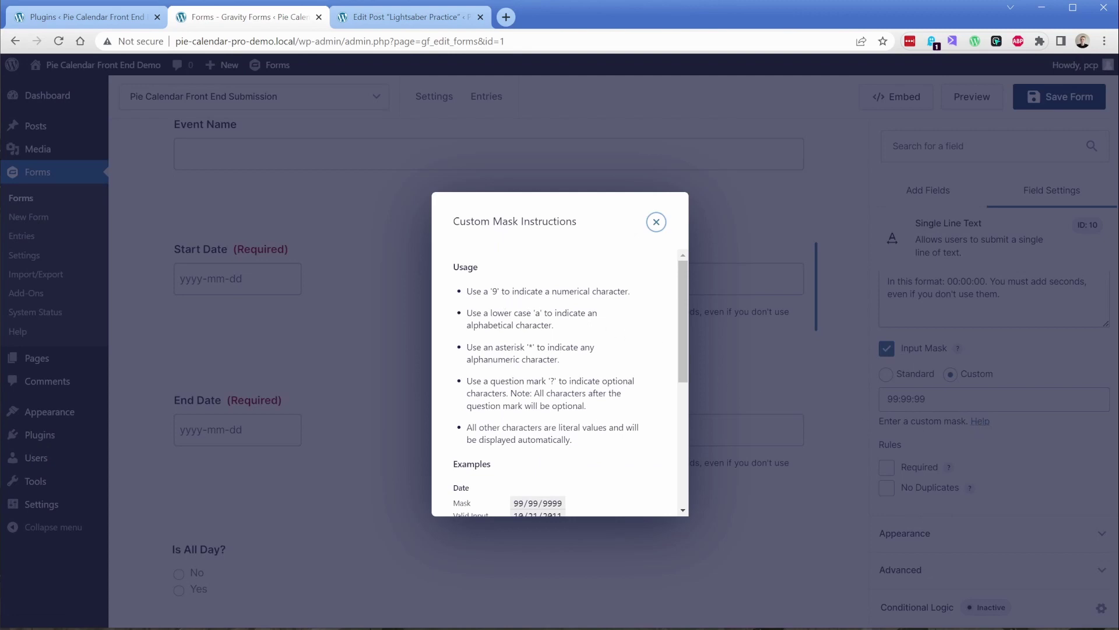
double_click(494, 291)
left_click(642, 307)
left_click(656, 222)
left_click(925, 399)
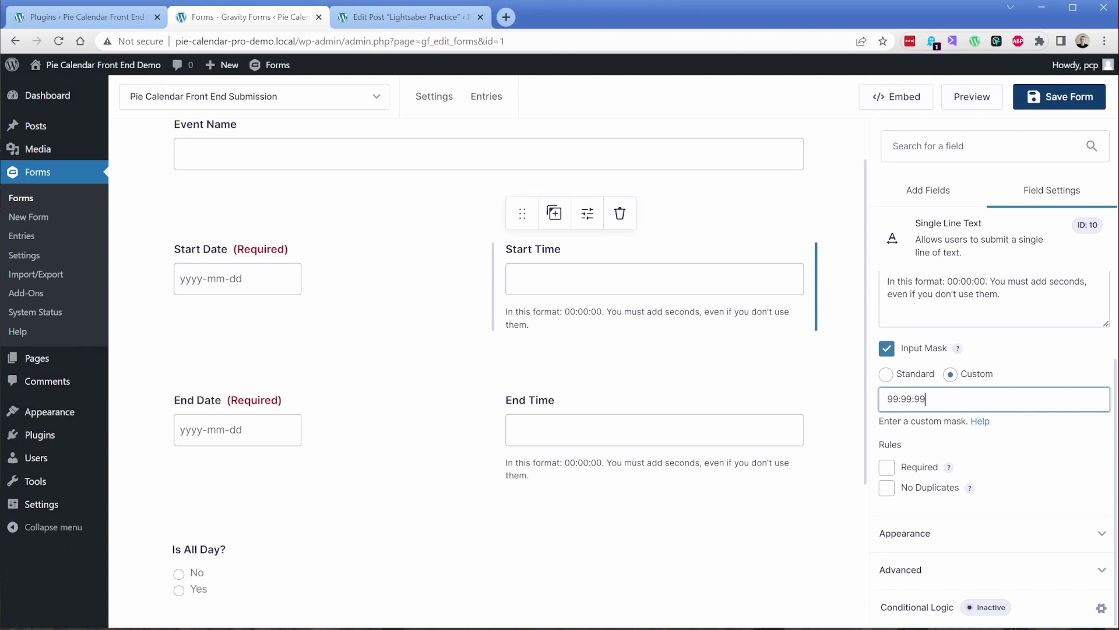
left_click(944, 437)
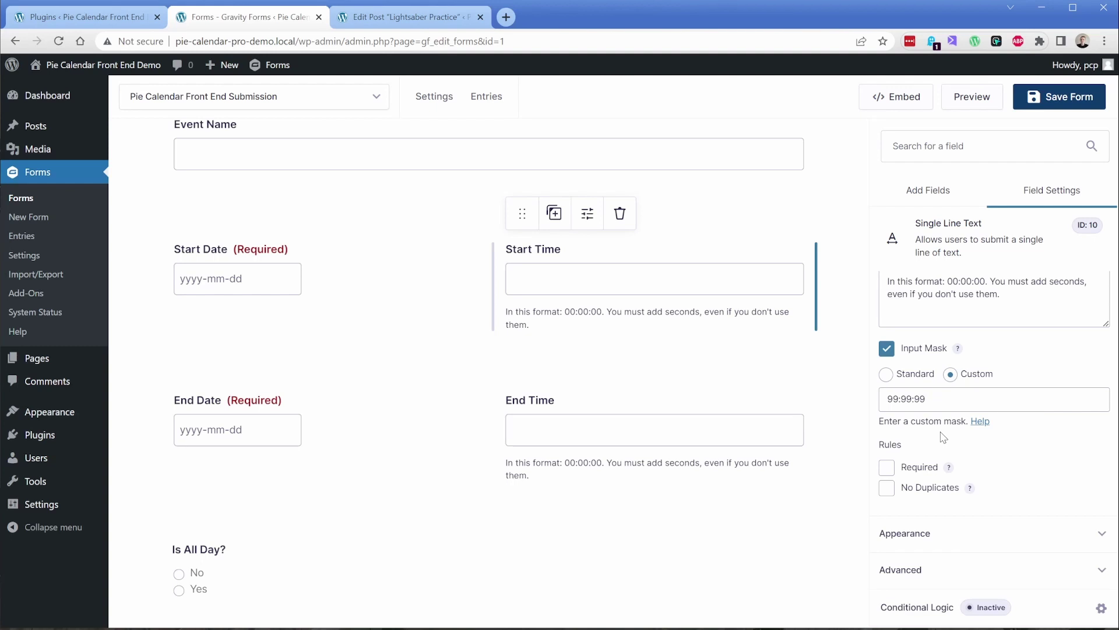
- Review the End Date, End Time and Is All Day? field settings
left_click(304, 408)
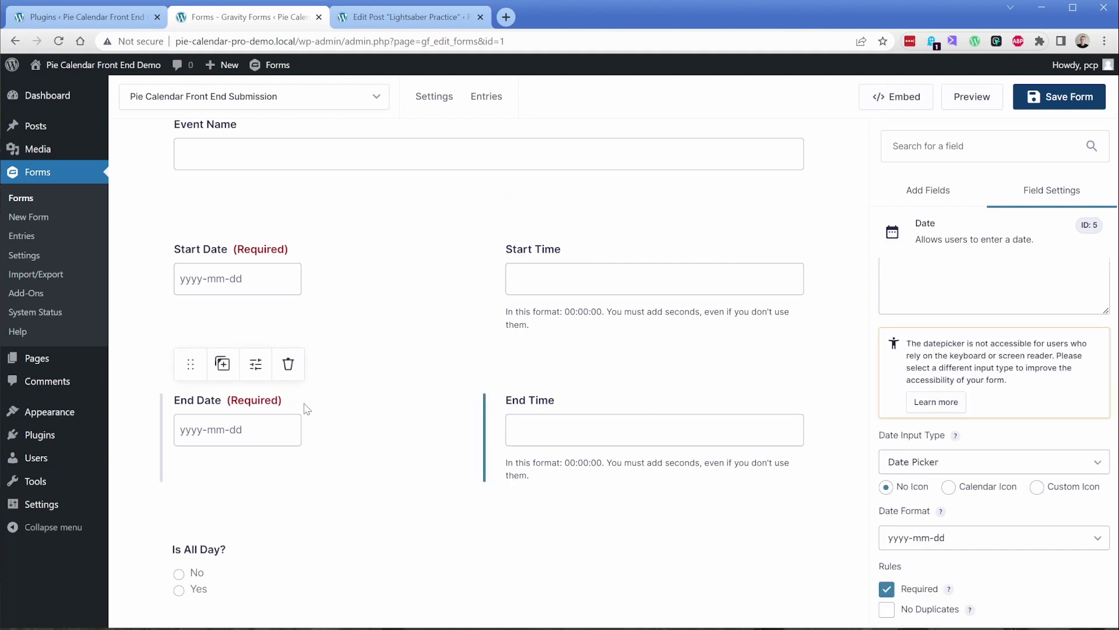
left_click(586, 409)
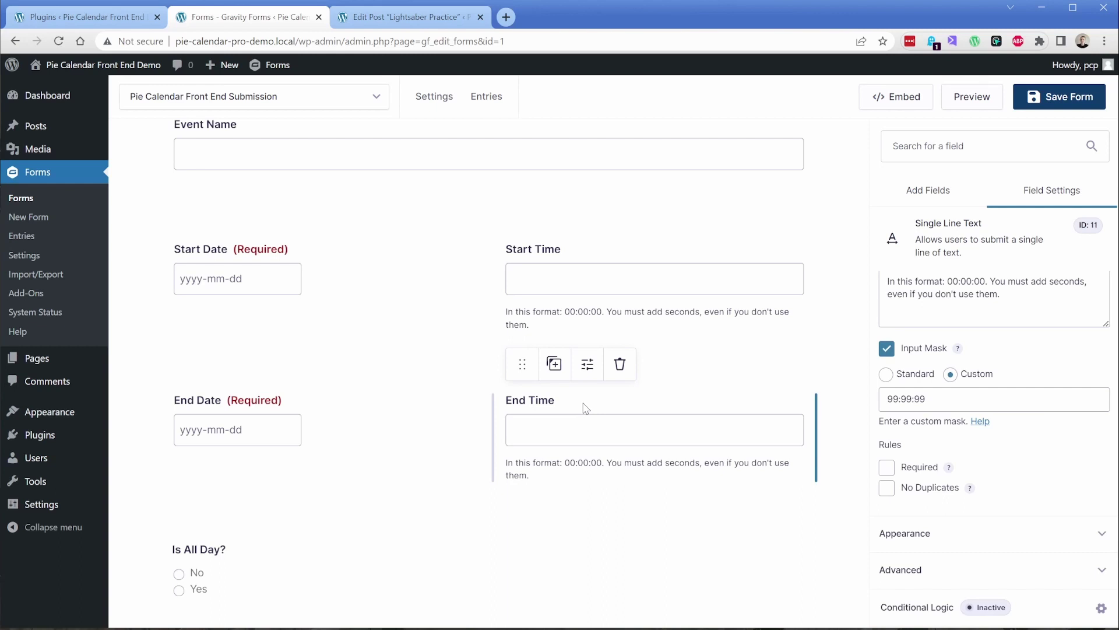
scroll(586, 409, "down", 3)
left_click(270, 380)
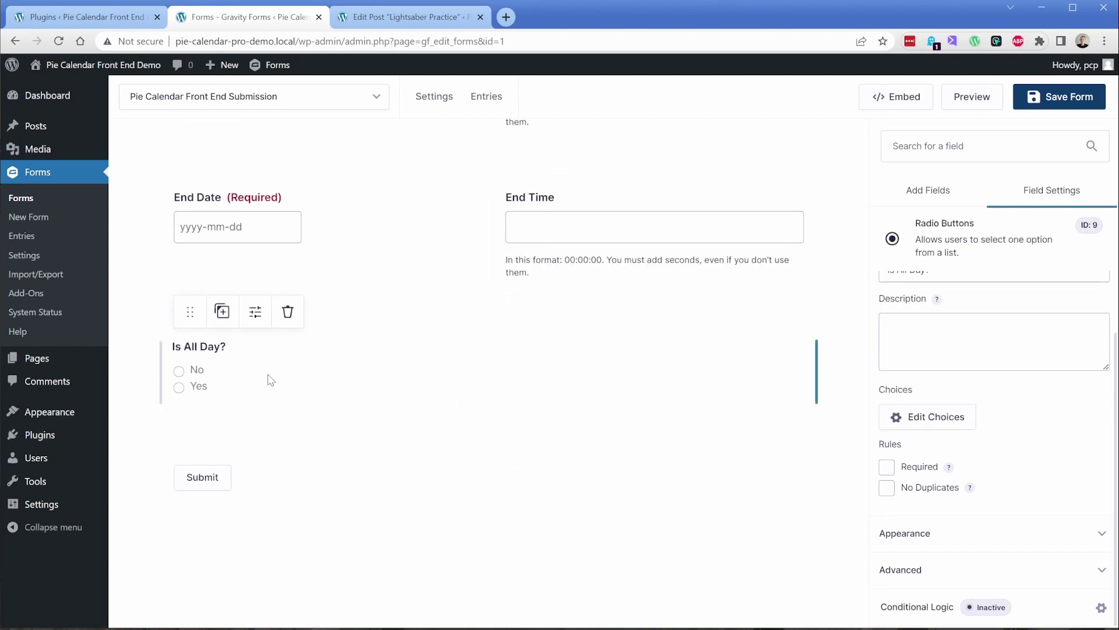
- Check in the Is All Day? choices editor that No stores 0 and Yes stores 1
left_click(931, 427)
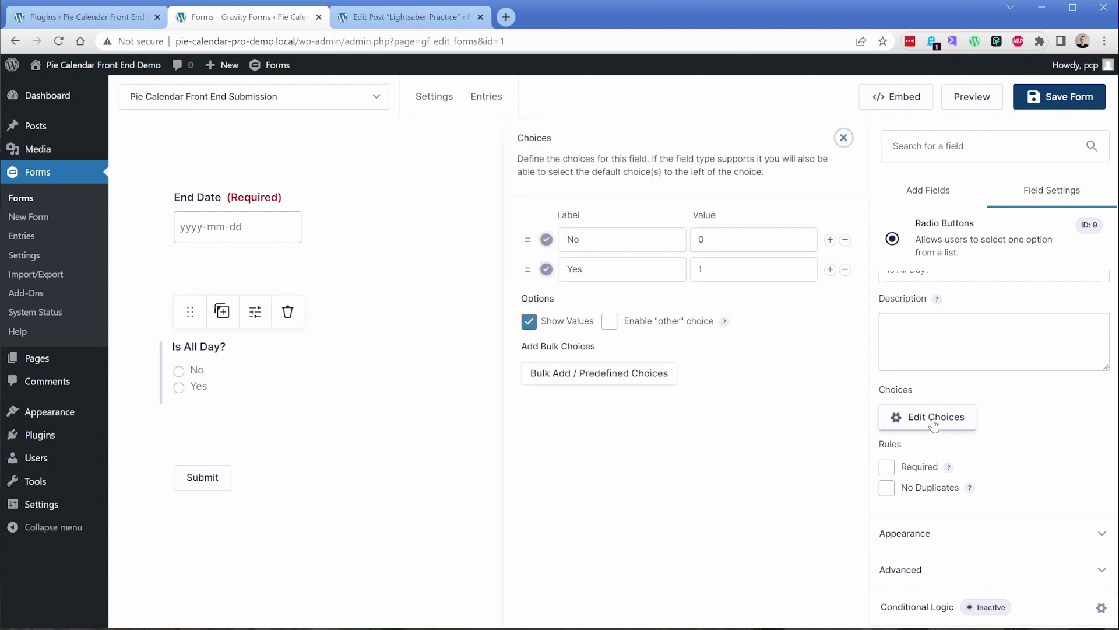
left_click(560, 327)
left_click(561, 327)
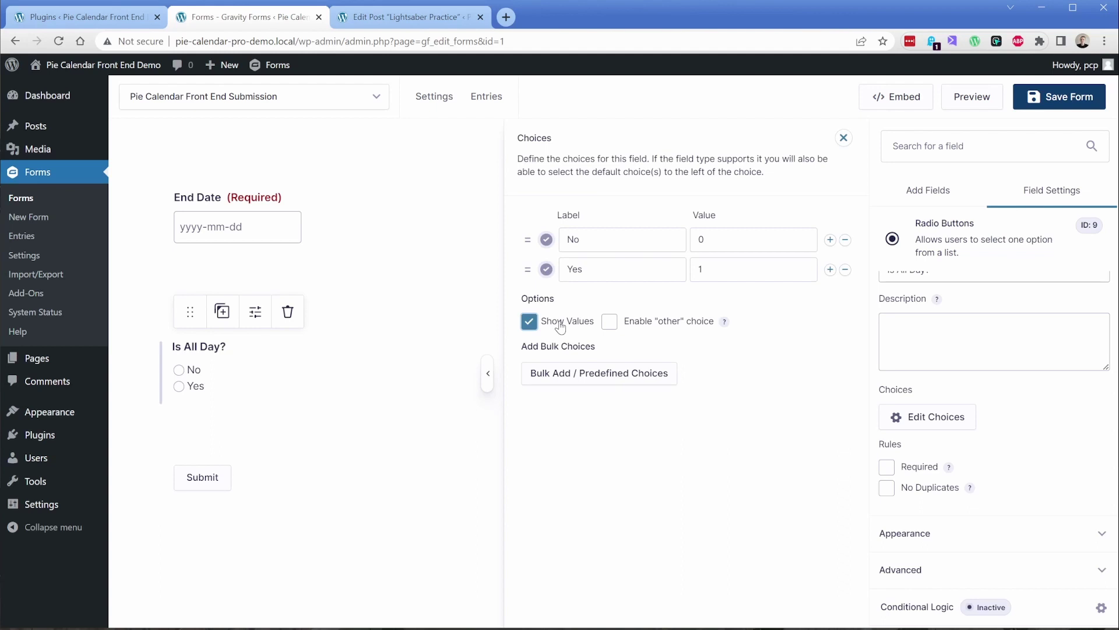
left_click(621, 240)
left_click(752, 239)
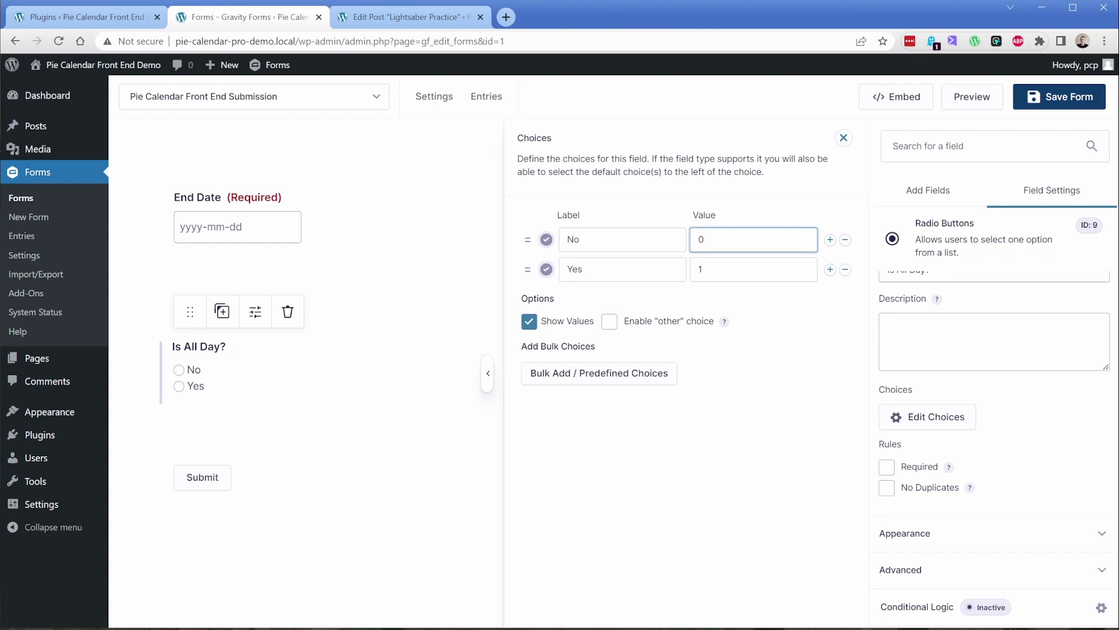
left_click(622, 270)
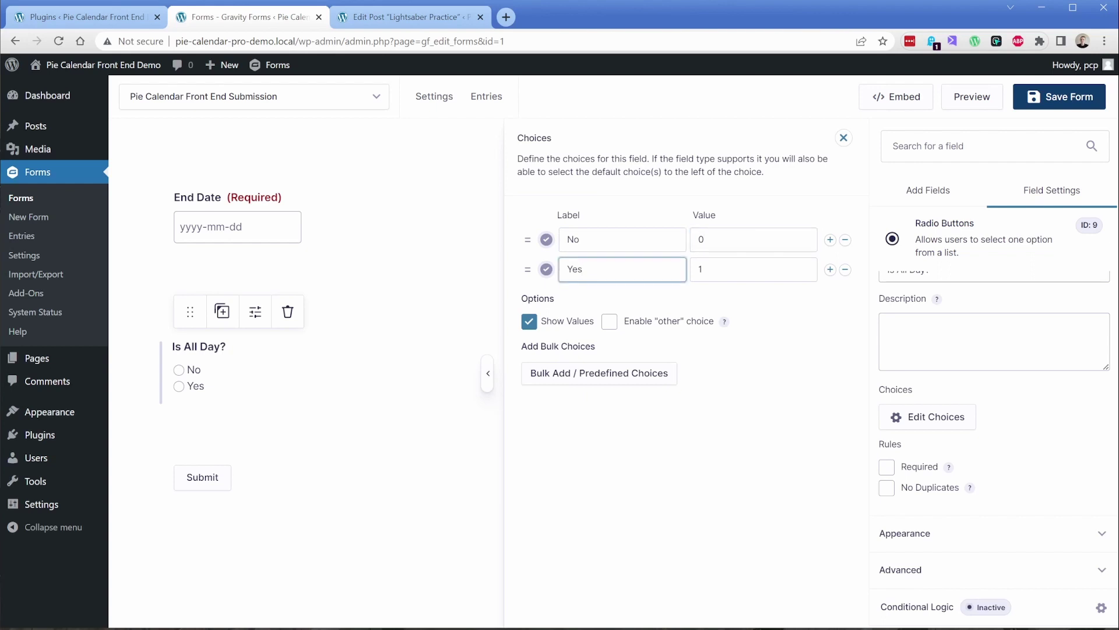
left_click(752, 269)
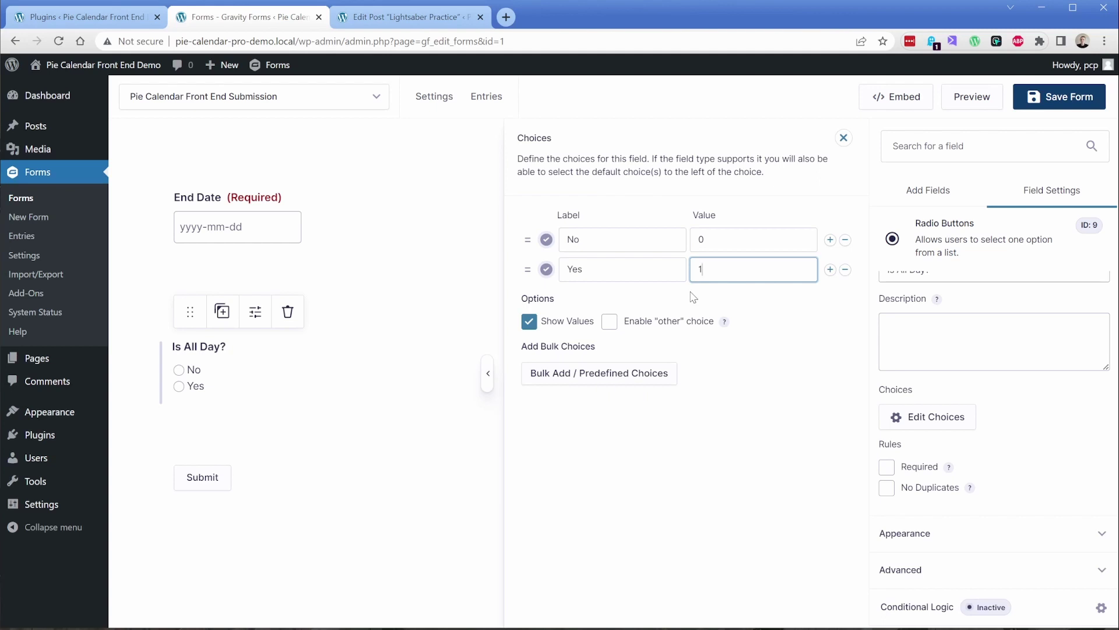
left_click(844, 137)
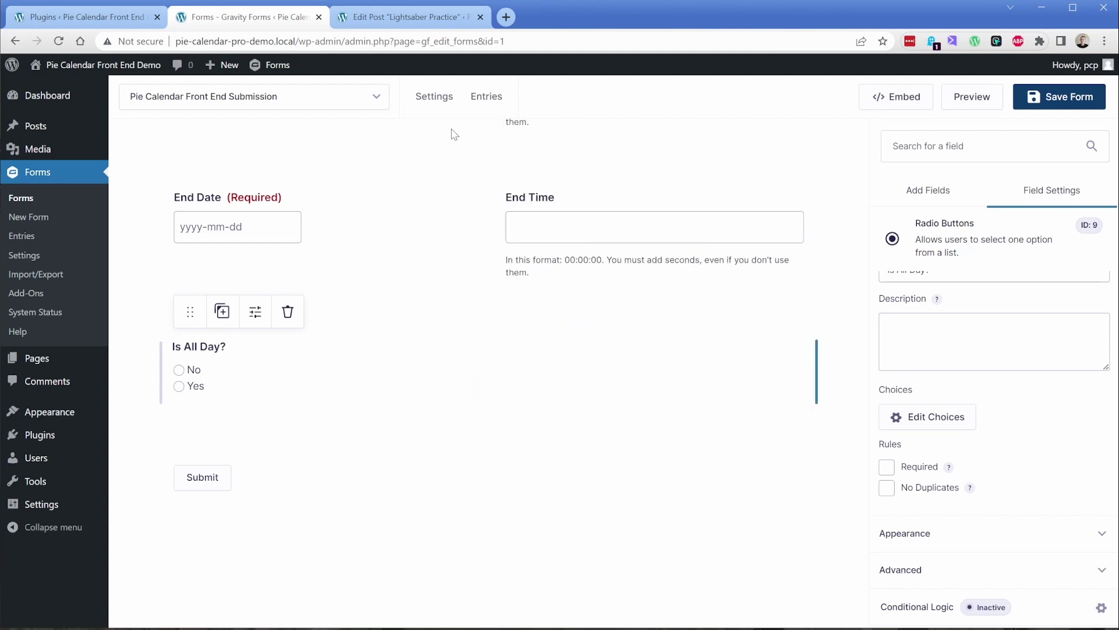
- Open the form's Post Creation settings and edit the Pie Cal Event feed
mouse_move(436, 99)
left_click(456, 255)
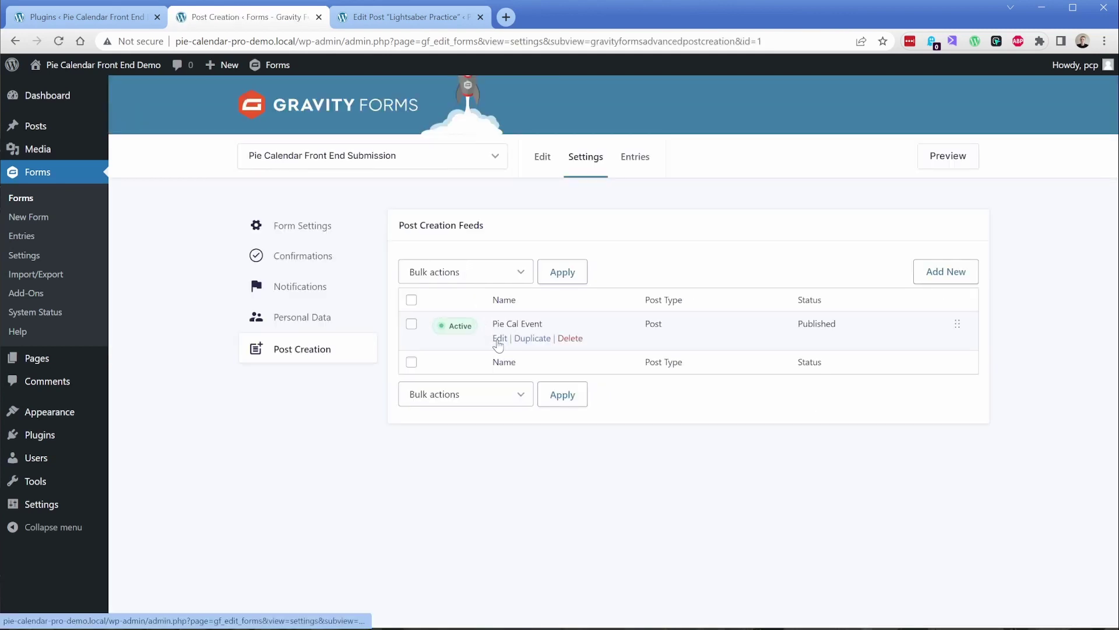
left_click(499, 339)
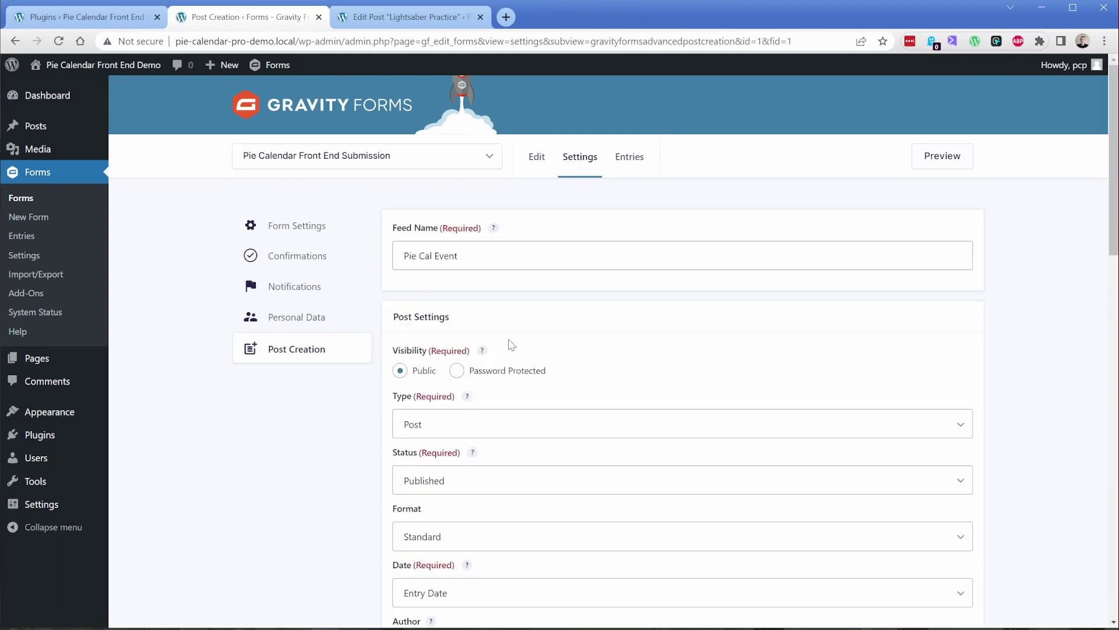
left_click_drag(459, 256, 403, 256)
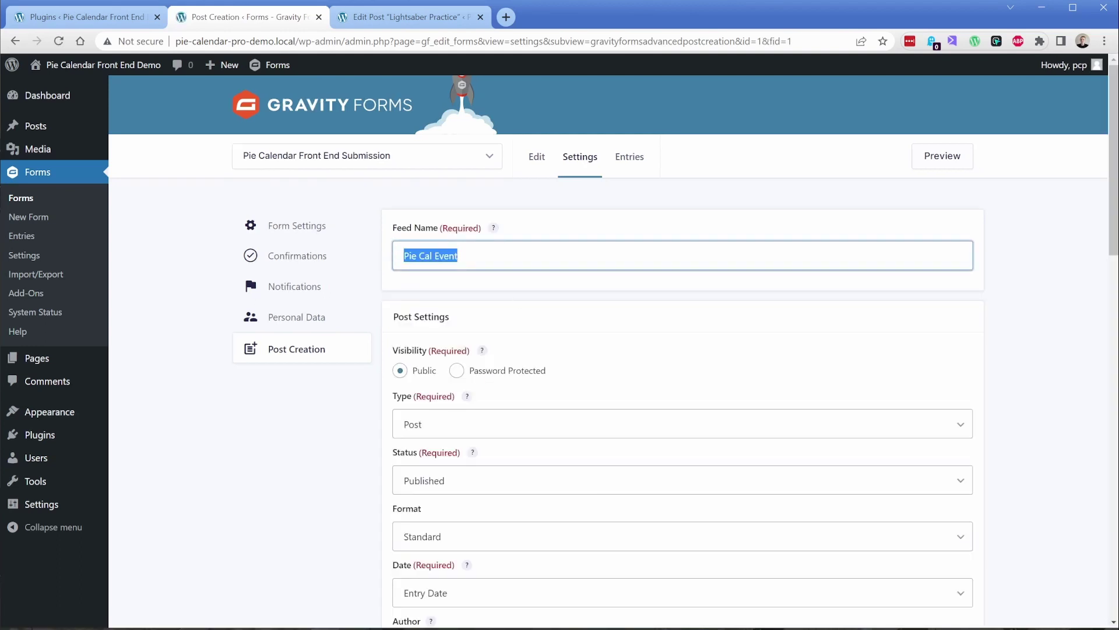
left_click_drag(1114, 181, 1115, 261)
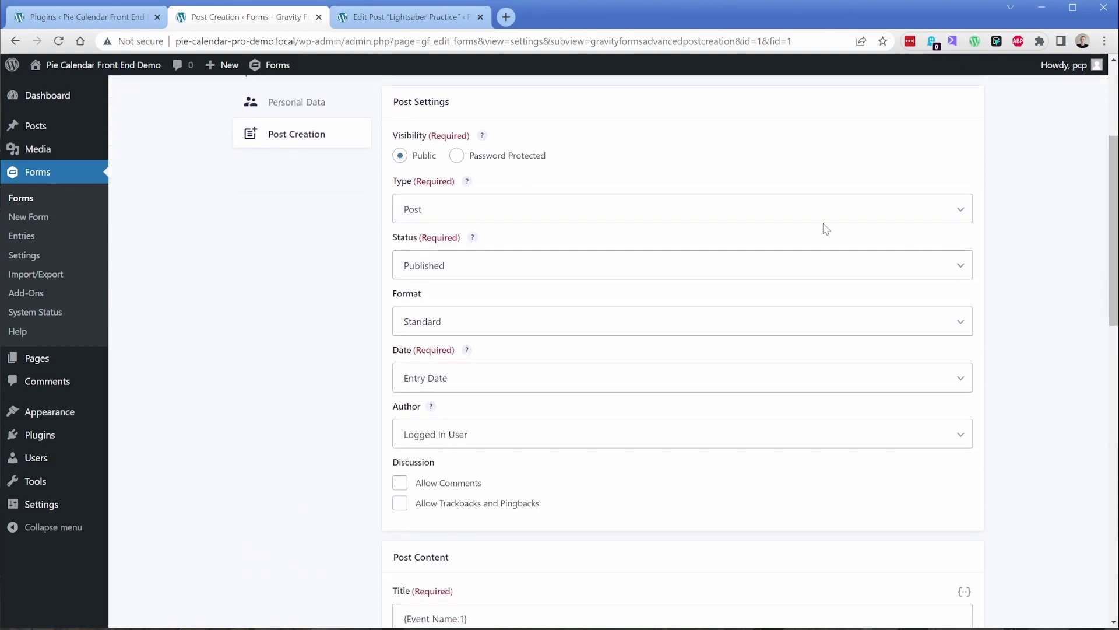
- Keep the feed's post type as Post, status Published and date as Entry Date
left_click(749, 212)
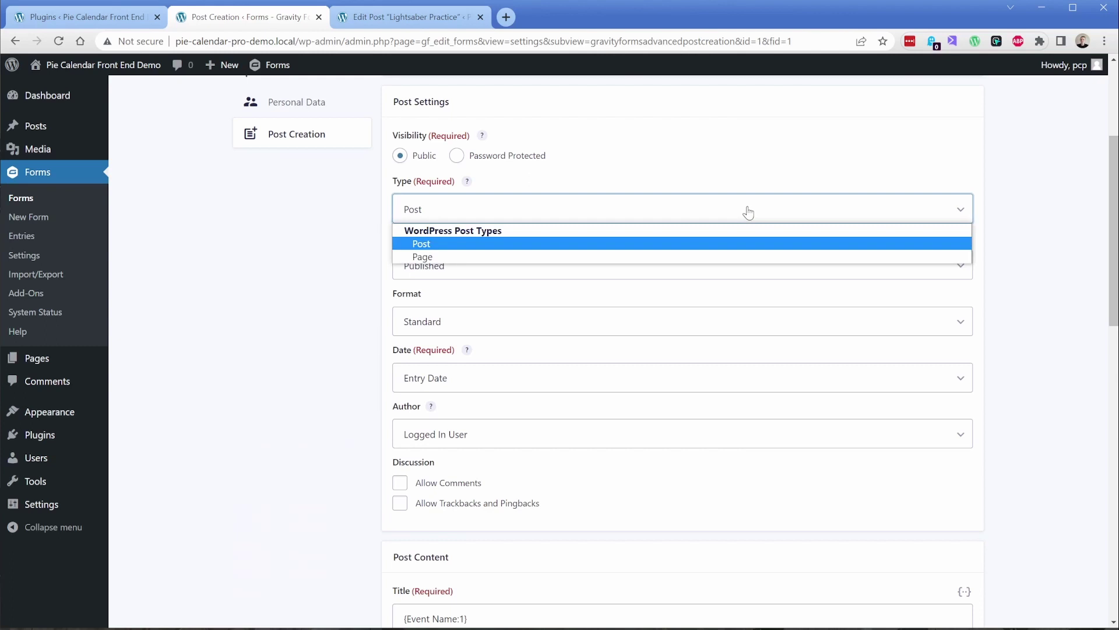
left_click(447, 245)
left_click(442, 269)
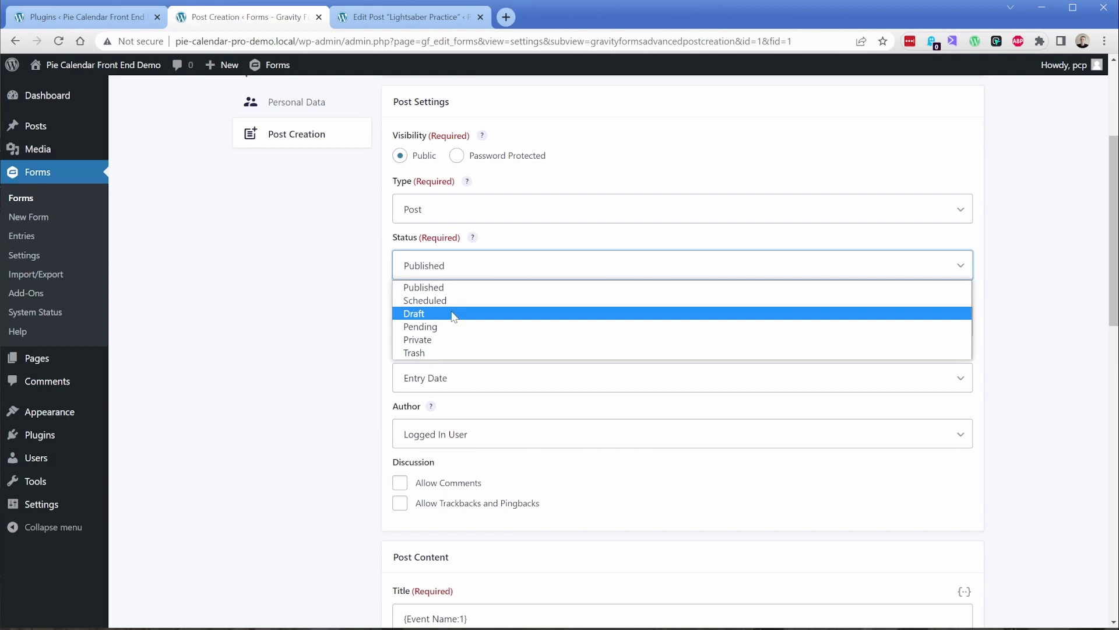
left_click(462, 288)
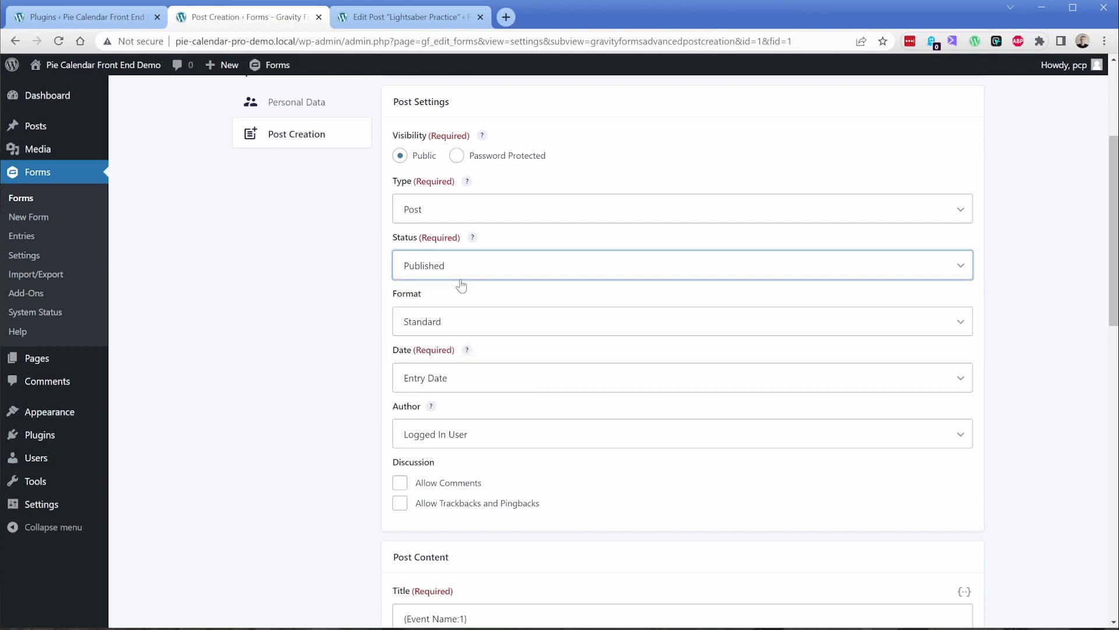
left_click(464, 297)
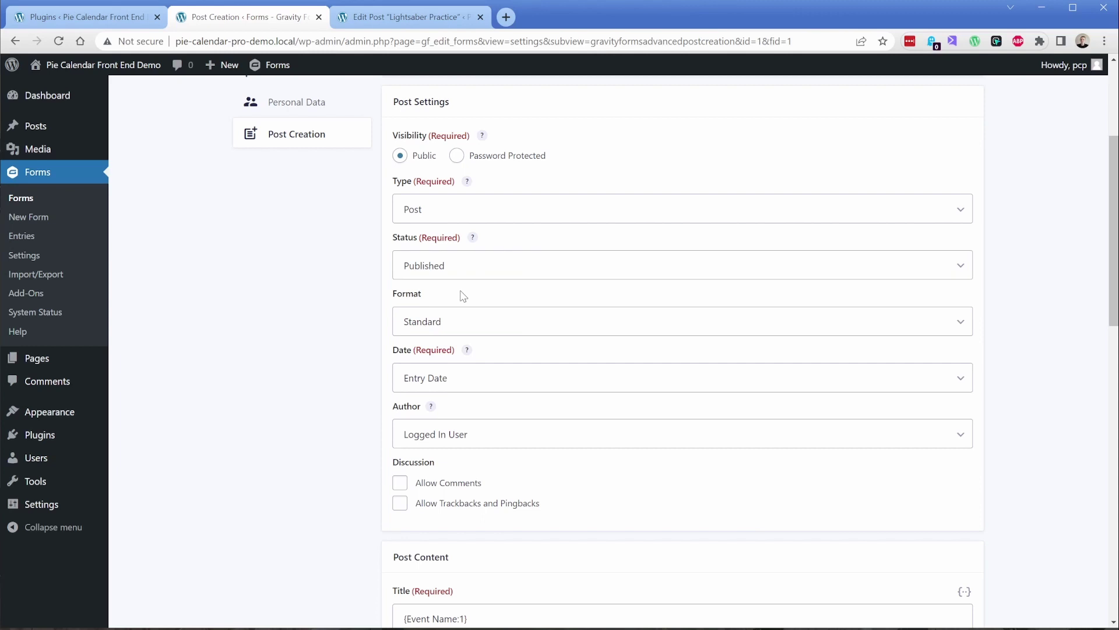
scroll(376, 304, "down", 2)
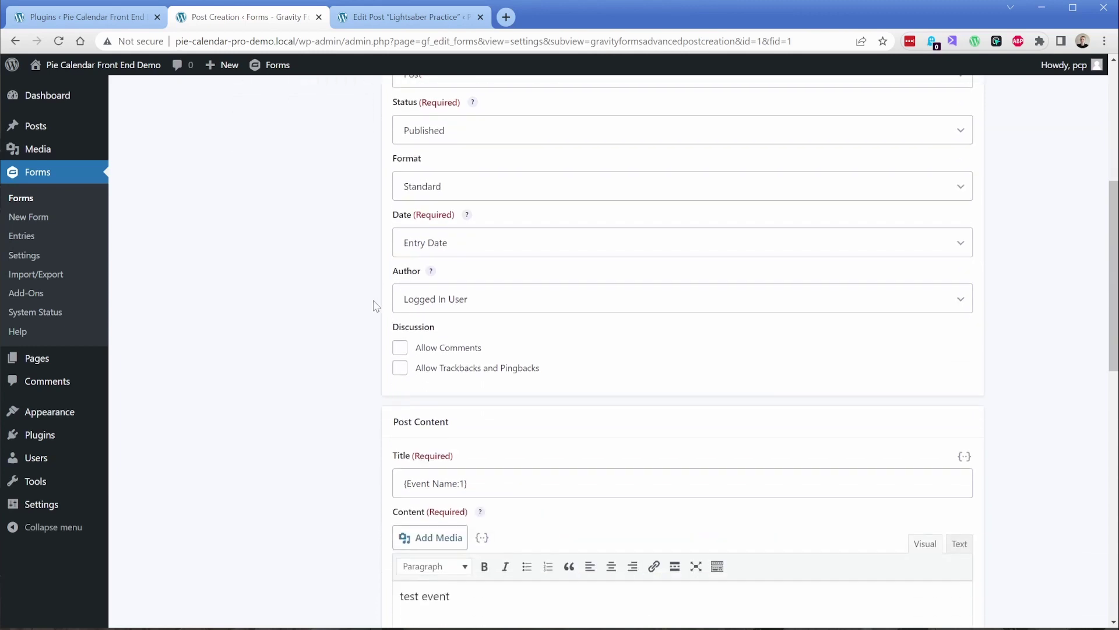
left_click(446, 252)
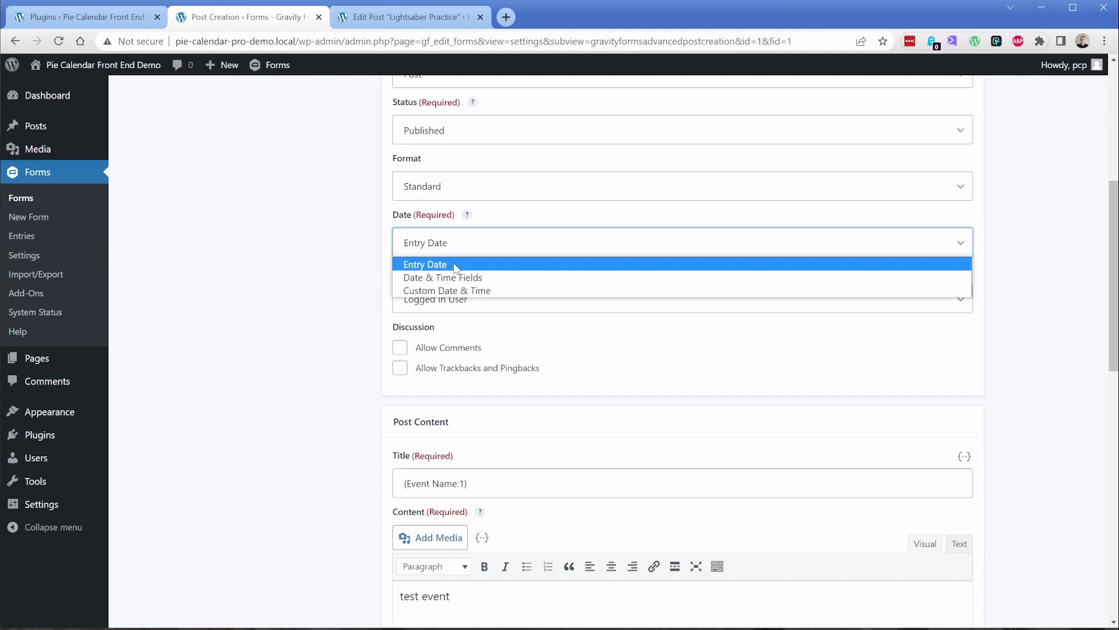
left_click(455, 267)
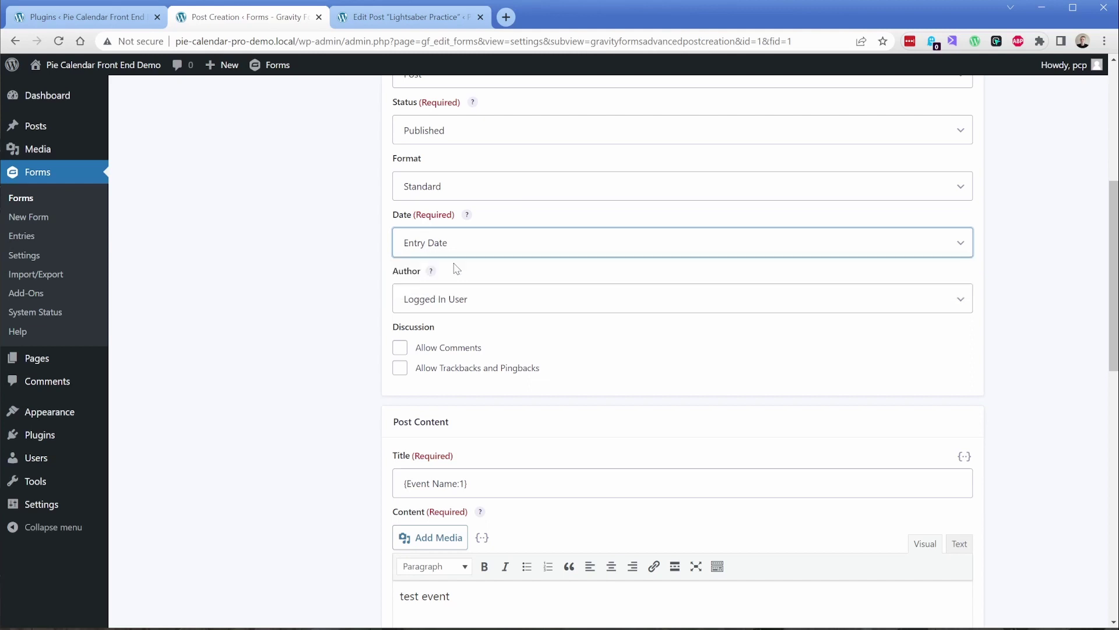
left_click(366, 257)
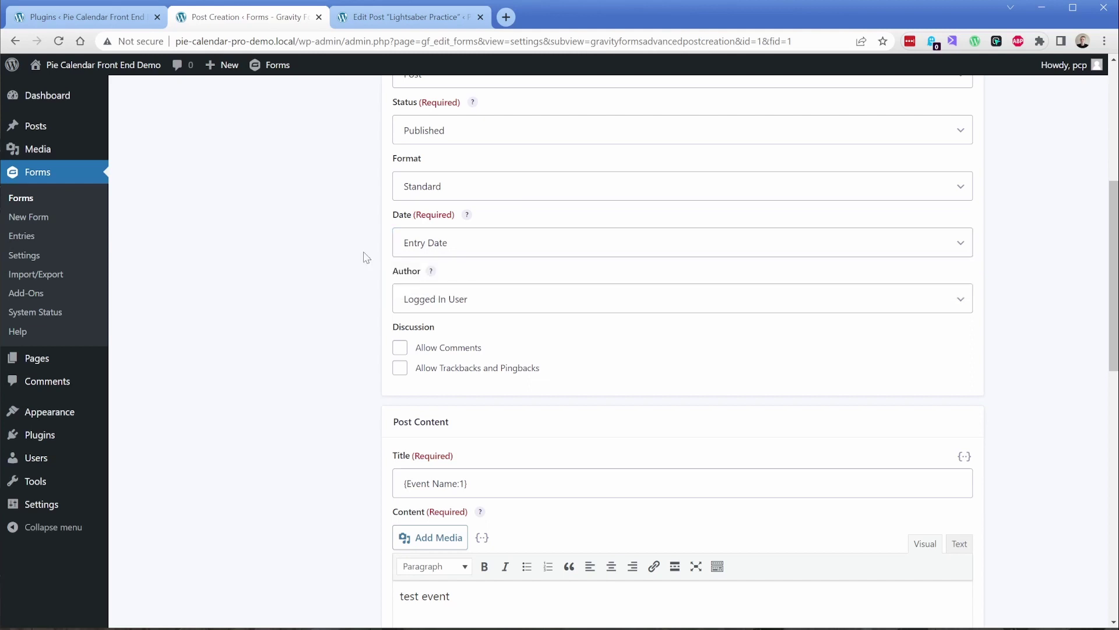
left_click_drag(1108, 307, 1111, 402)
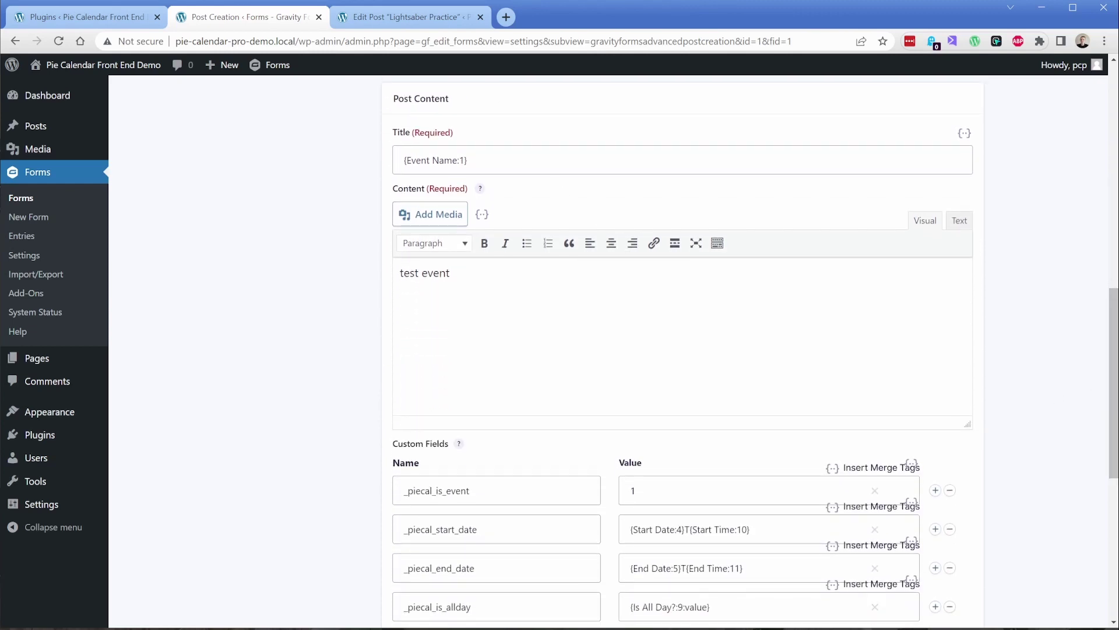
left_click(467, 160)
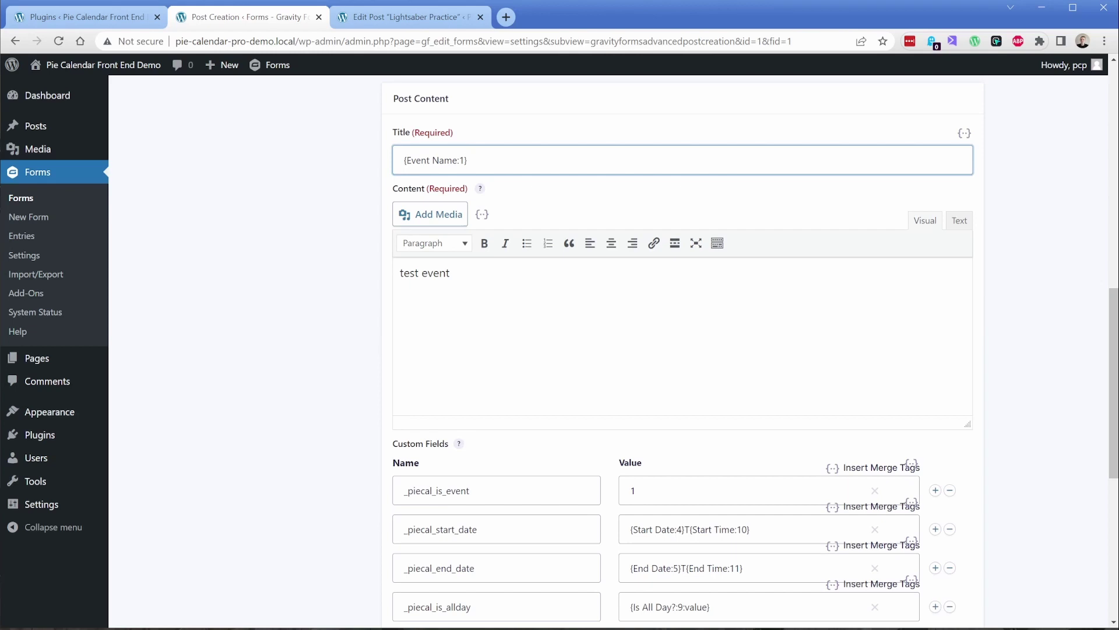
left_click(965, 134)
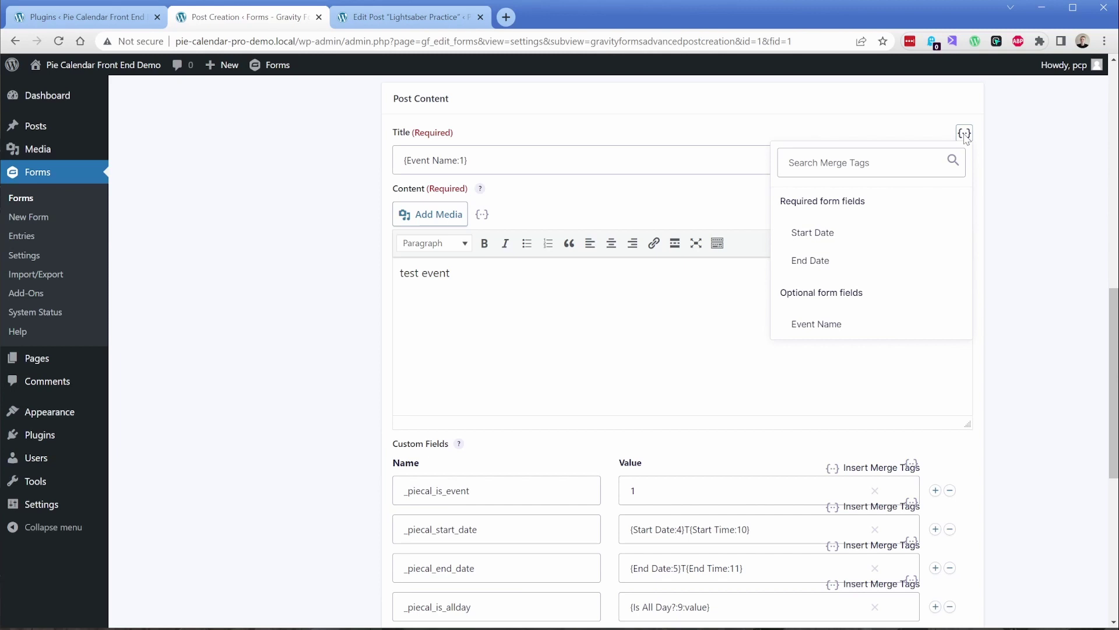
left_click(831, 330)
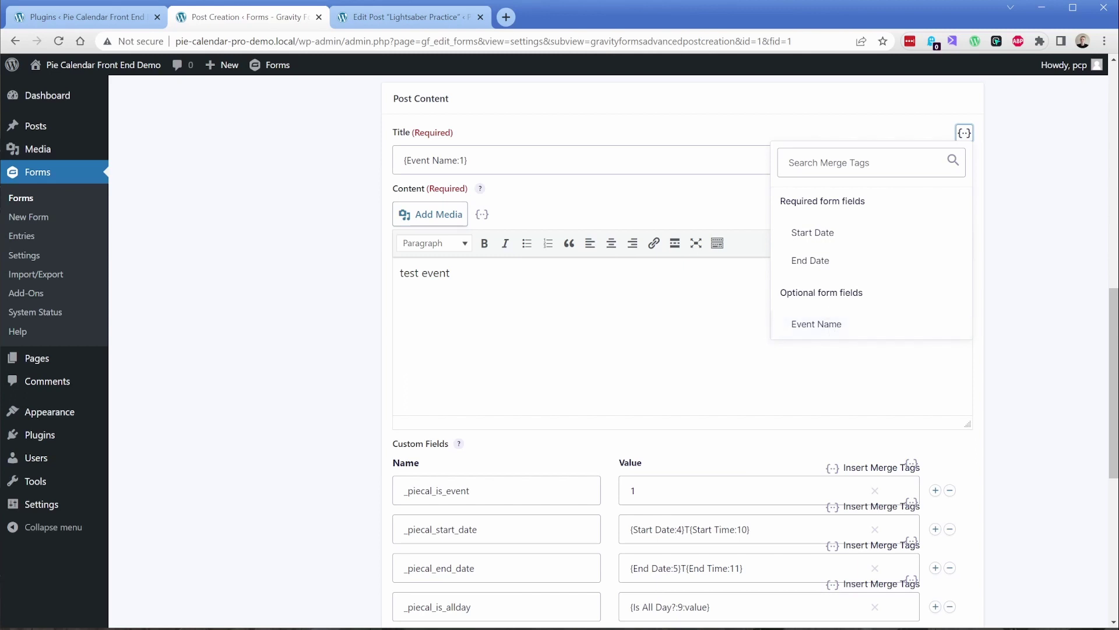
left_click(832, 325)
left_click_drag(1116, 312, 1117, 418)
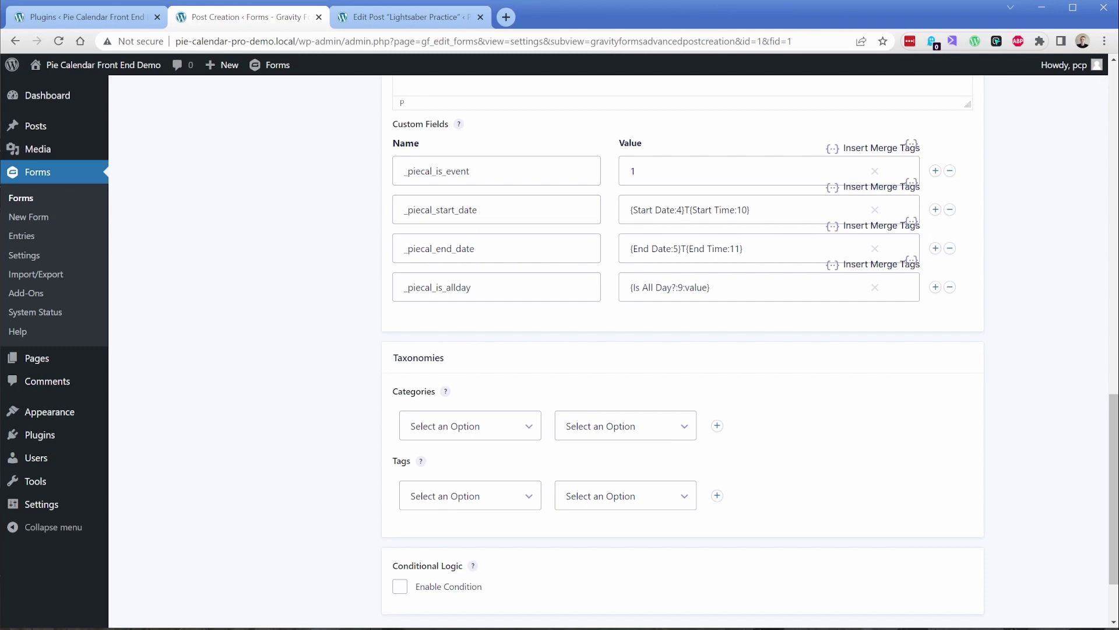
left_click(470, 171)
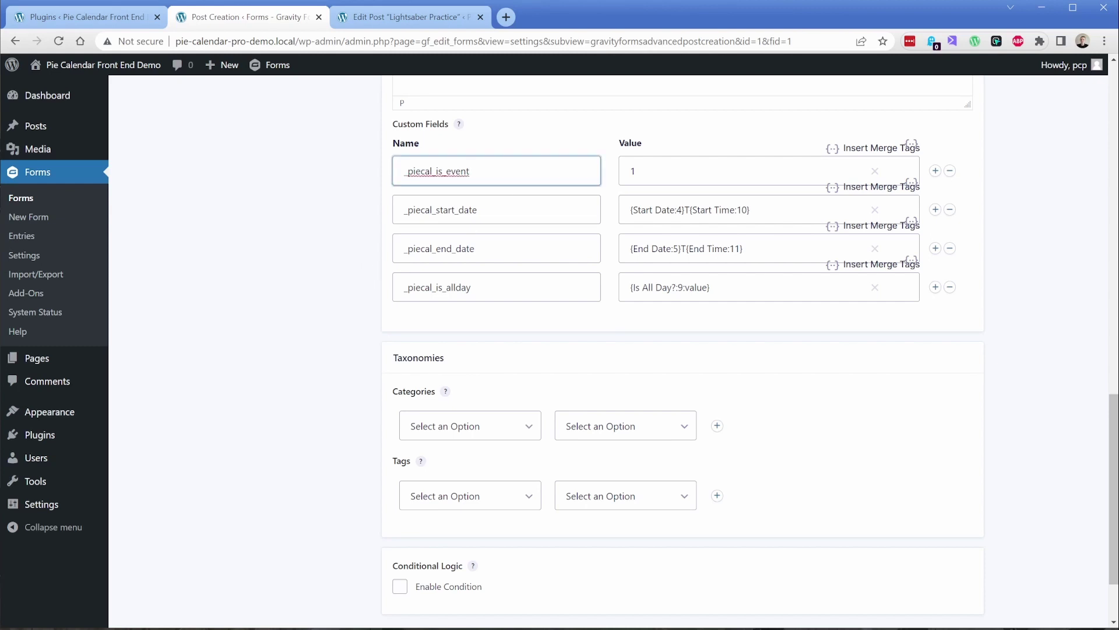
left_click(633, 170)
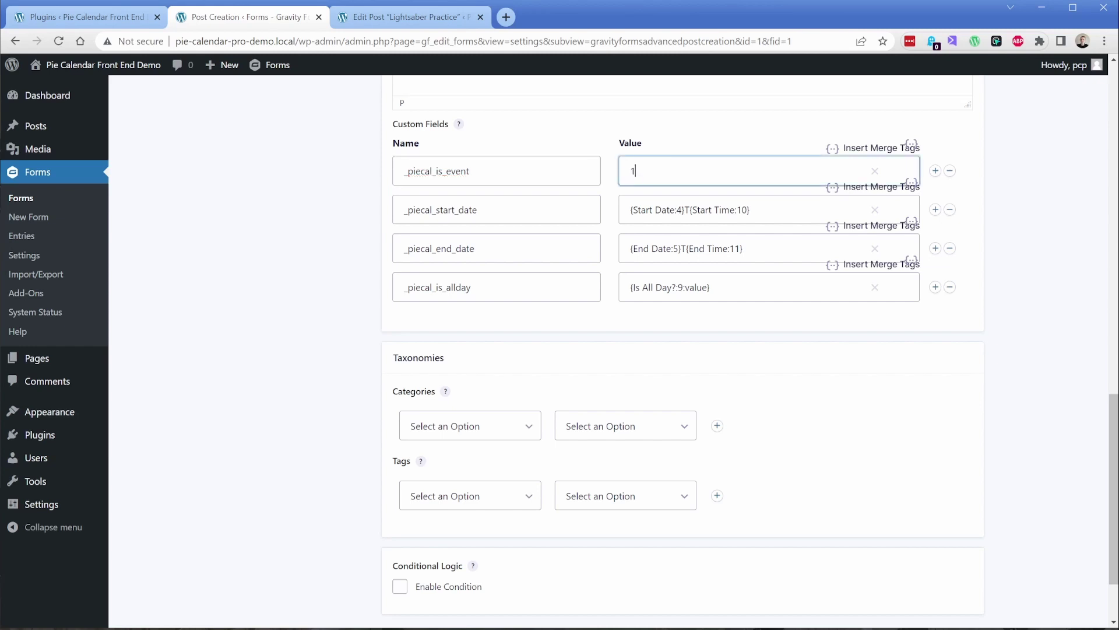
left_click(595, 150)
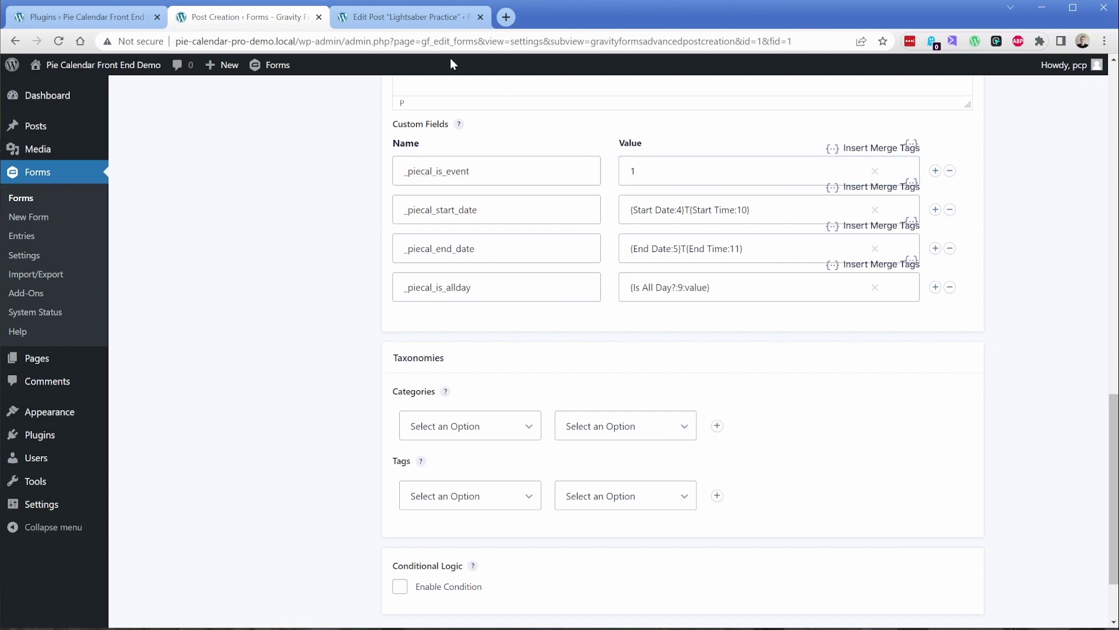
left_click(432, 19)
left_click(944, 261)
left_click(944, 262)
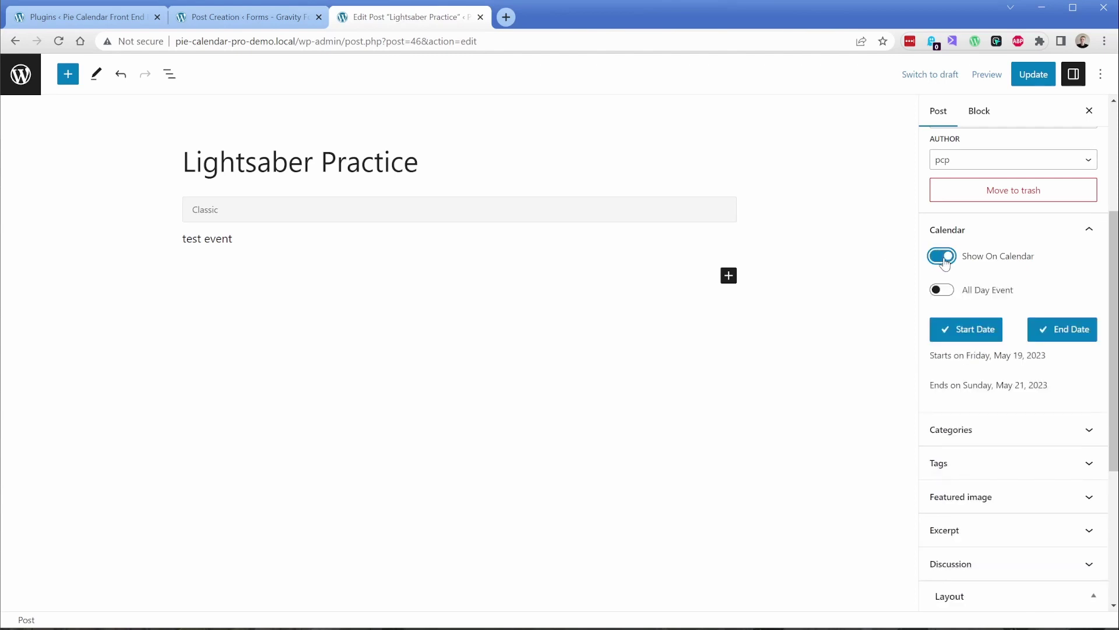
left_click(274, 18)
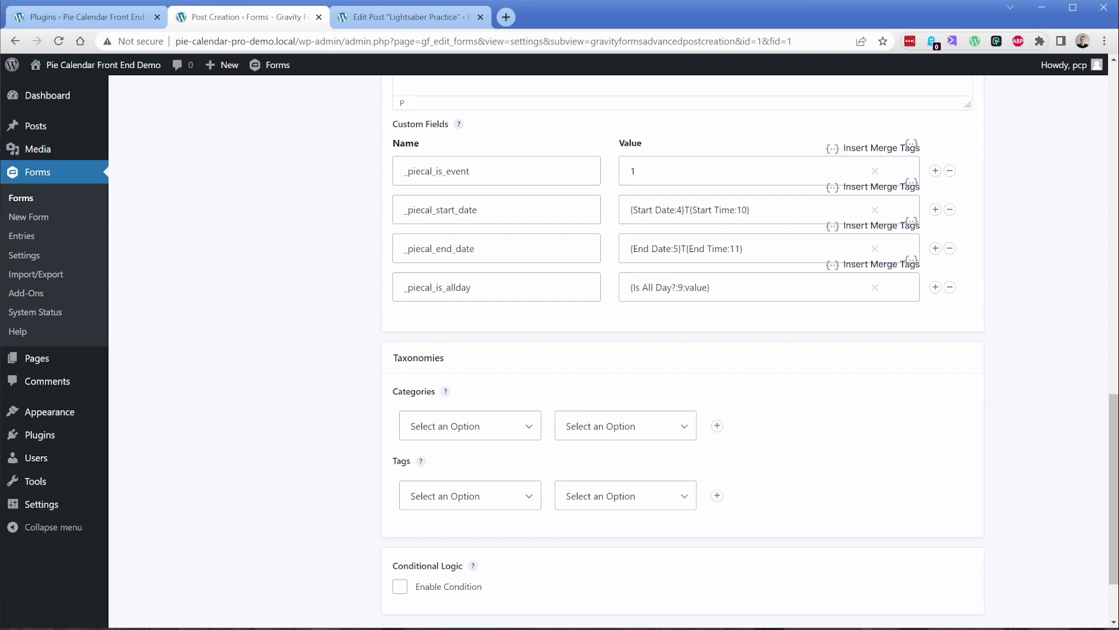
- Inspect the {Start Date:4} and start-time merge tags in the start-date meta value
left_click_drag(630, 210, 684, 210)
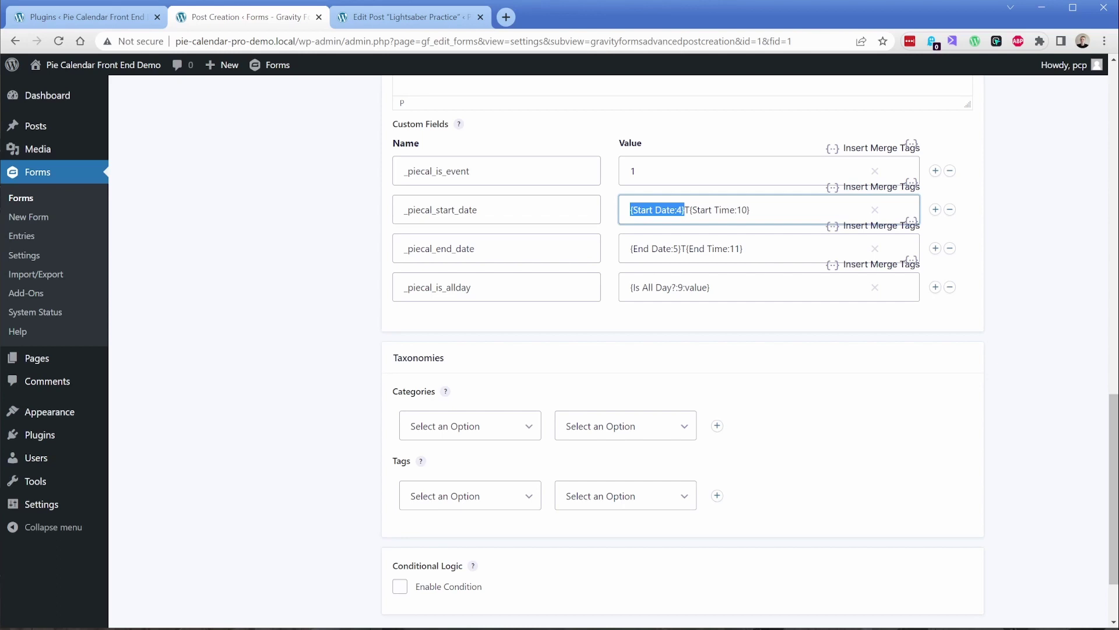
left_click(684, 209)
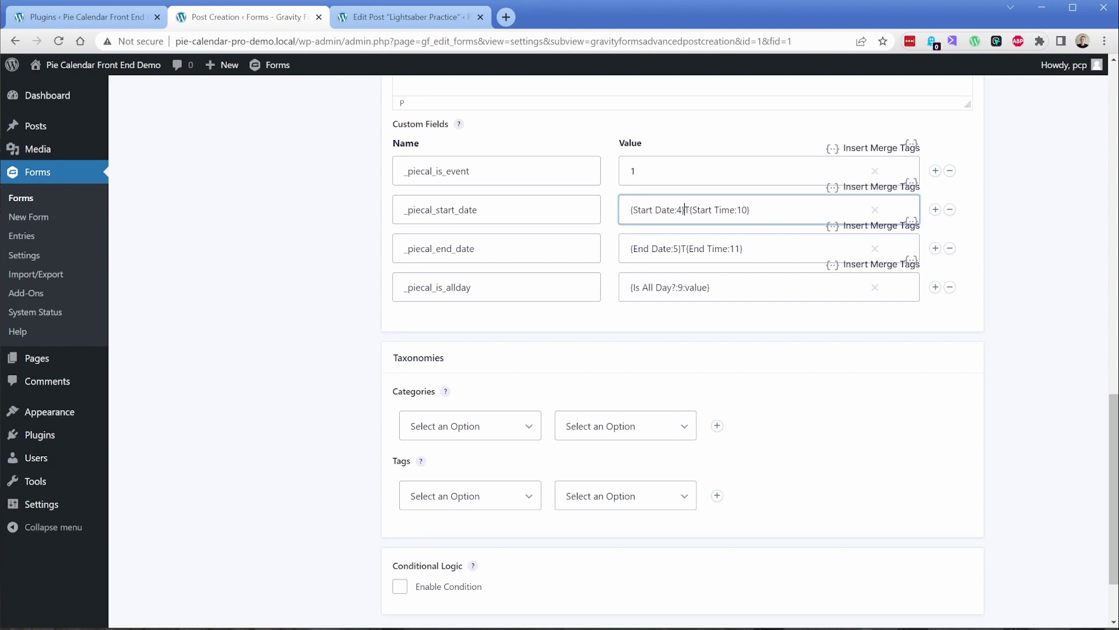
left_click_drag(691, 210, 751, 210)
left_click(750, 210)
key("ctrl+a")
key("Right")
- Replace the _piecal_is_allday value with the Is All Day? merge tag
left_click(475, 249)
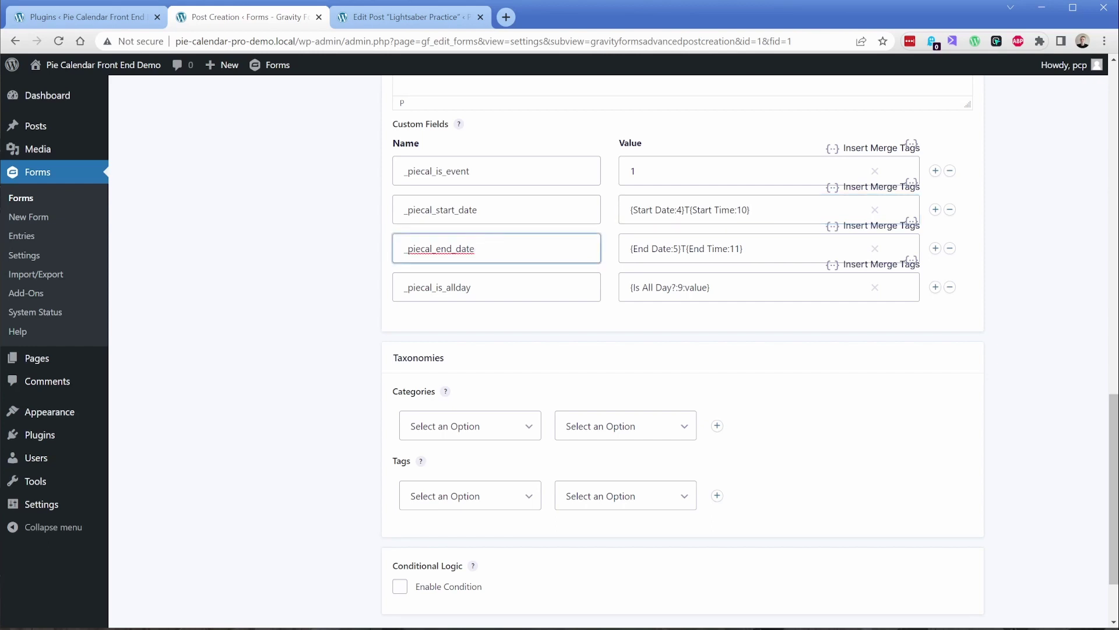
left_click(744, 249)
left_click(470, 287)
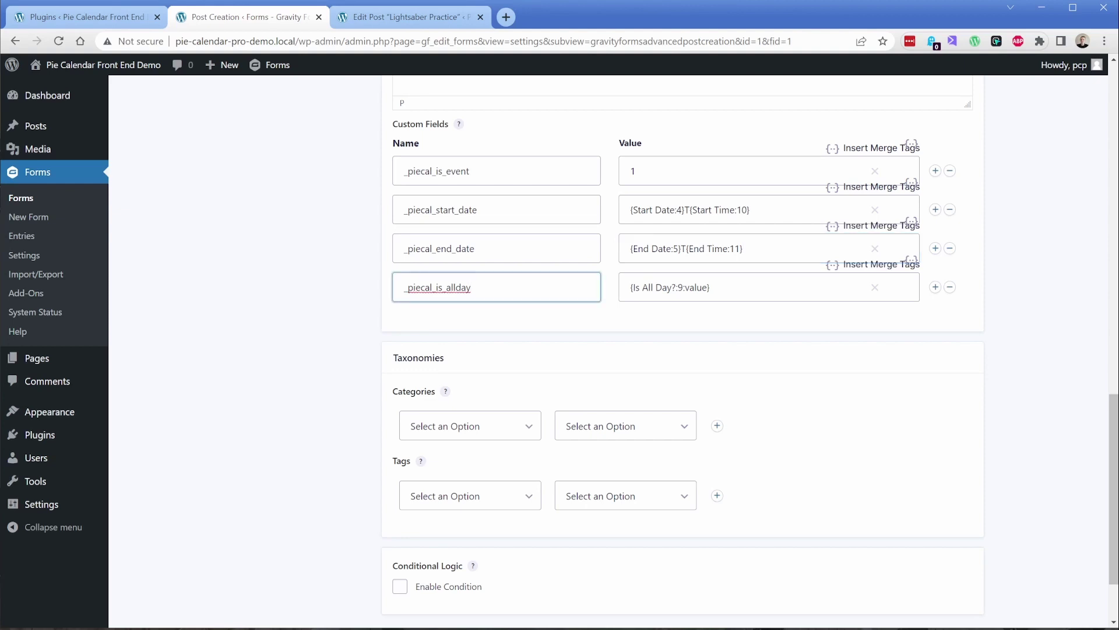
key("Tab")
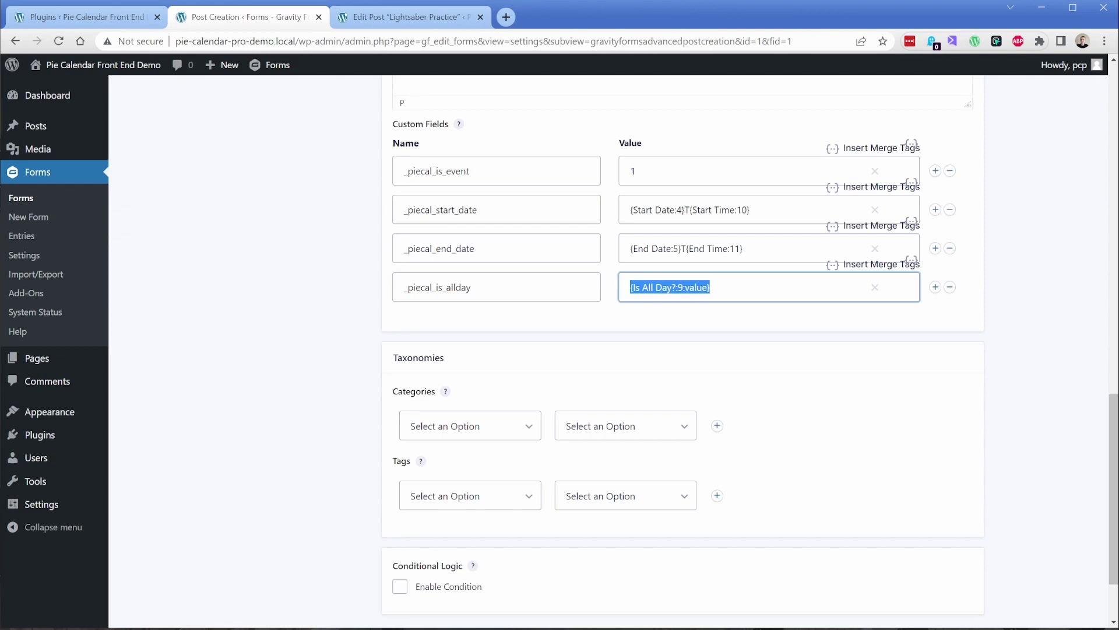
key("BackSpace")
left_click(862, 265)
scroll(843, 371, "down", 2)
scroll(844, 372, "down", 2)
left_click(840, 360)
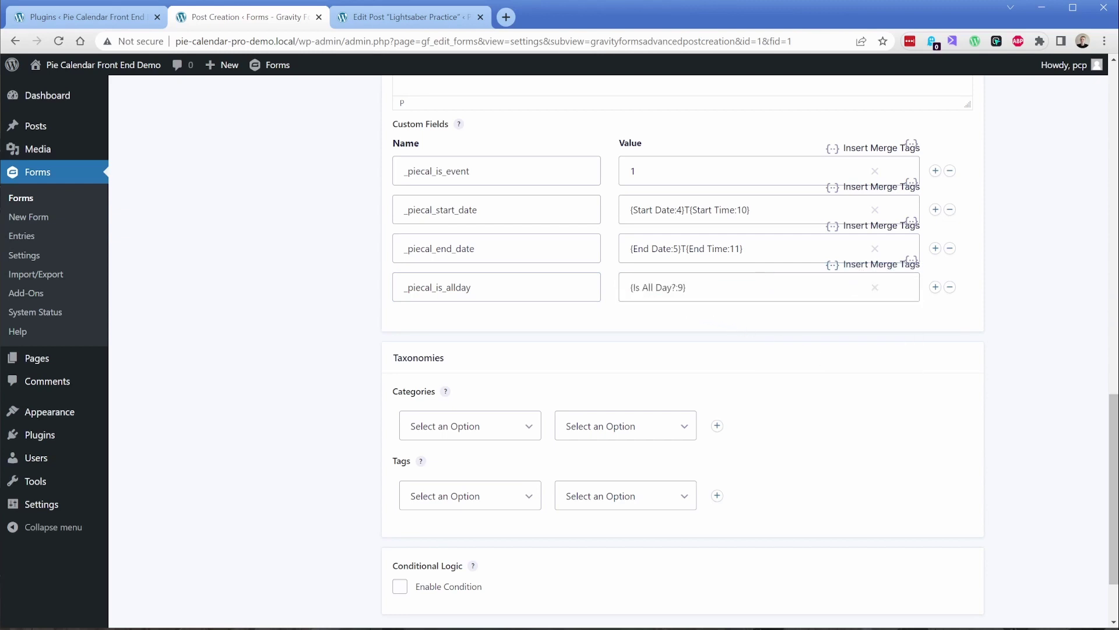
- Change the tag to {Is All Day?:9:value} and save the feed settings
double_click(680, 287)
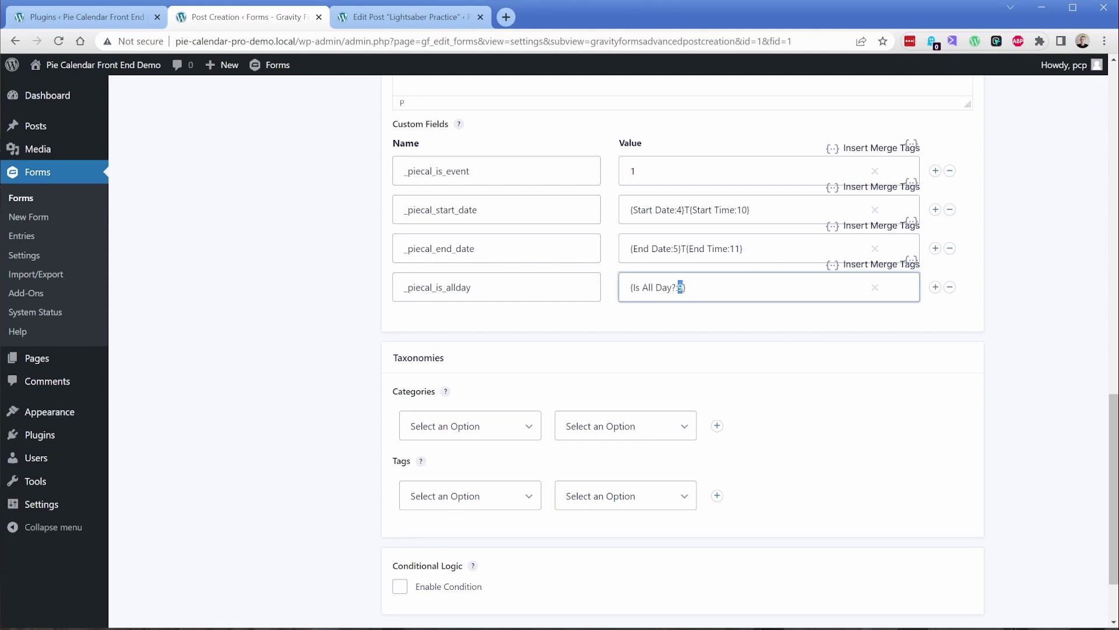
left_click(683, 288)
type("}")
type("value")
key("Left")
key("Left")
key("Left")
double_click(694, 287)
left_click(709, 287)
scroll(345, 395, "down", 2)
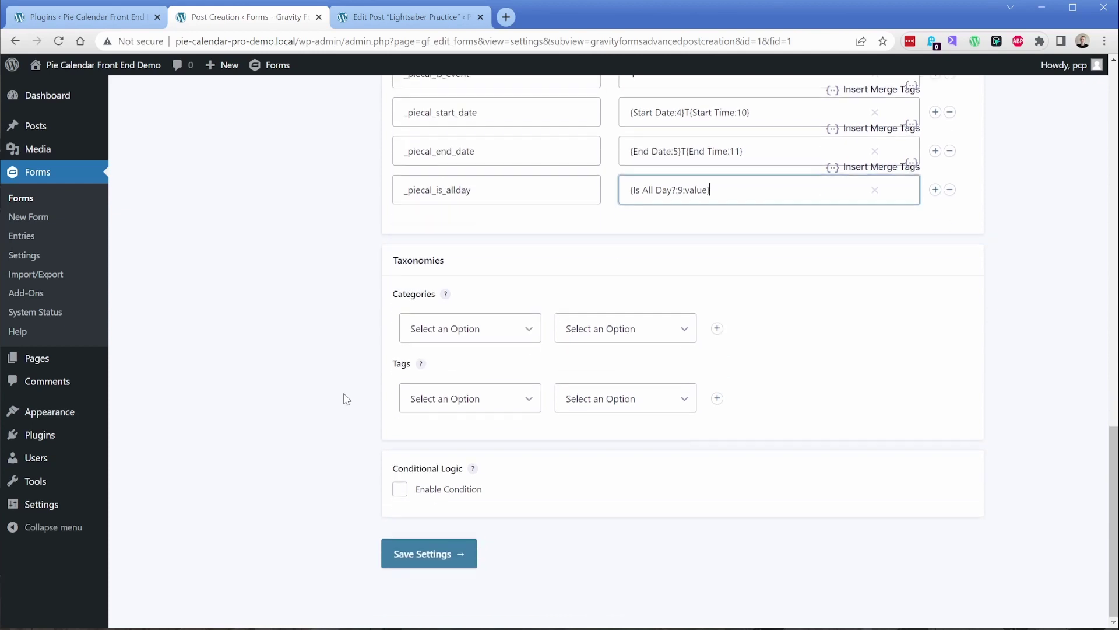
left_click(405, 551)
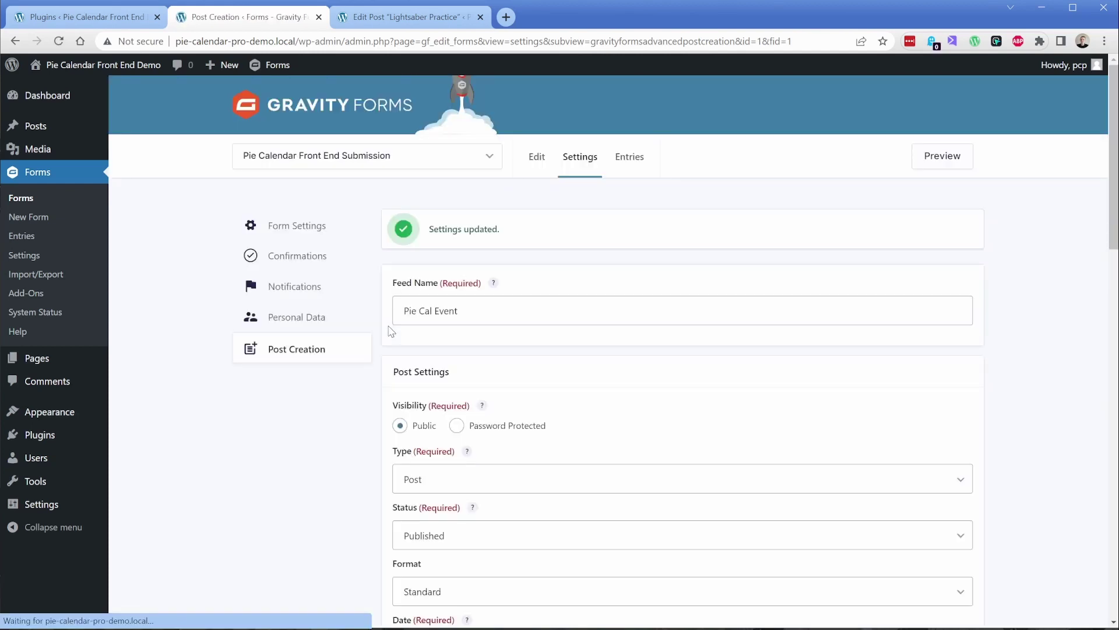
- Go to the front-end form and enter 'Open Track Day' as the Event Name
left_click(397, 156)
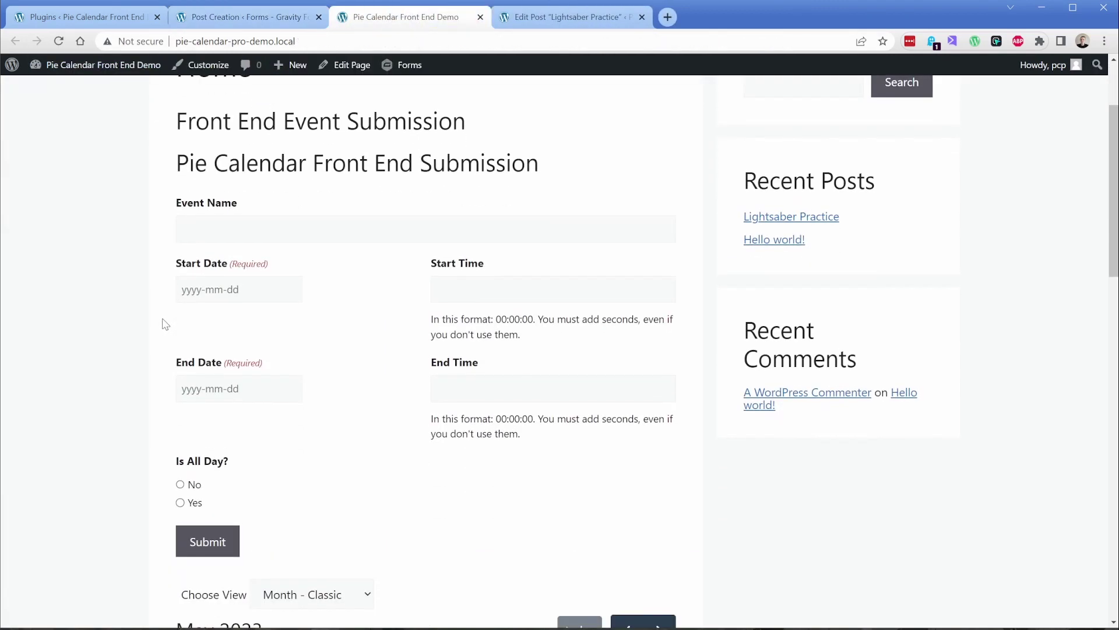
scroll(162, 335, "down", 8)
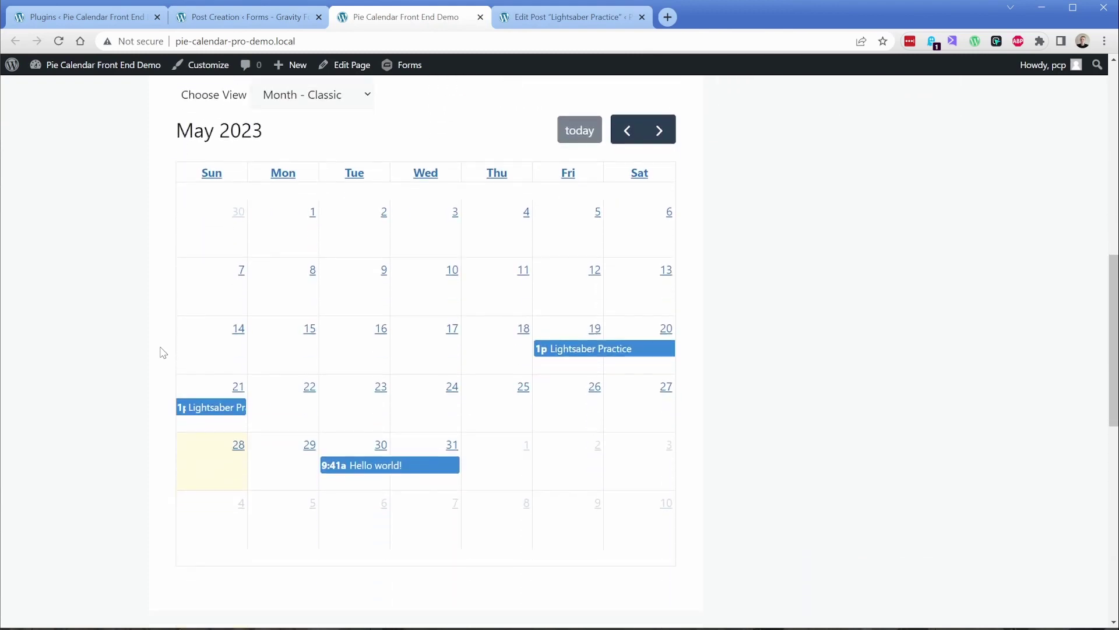
scroll(163, 352, "down", 1)
scroll(161, 362, "up", 9)
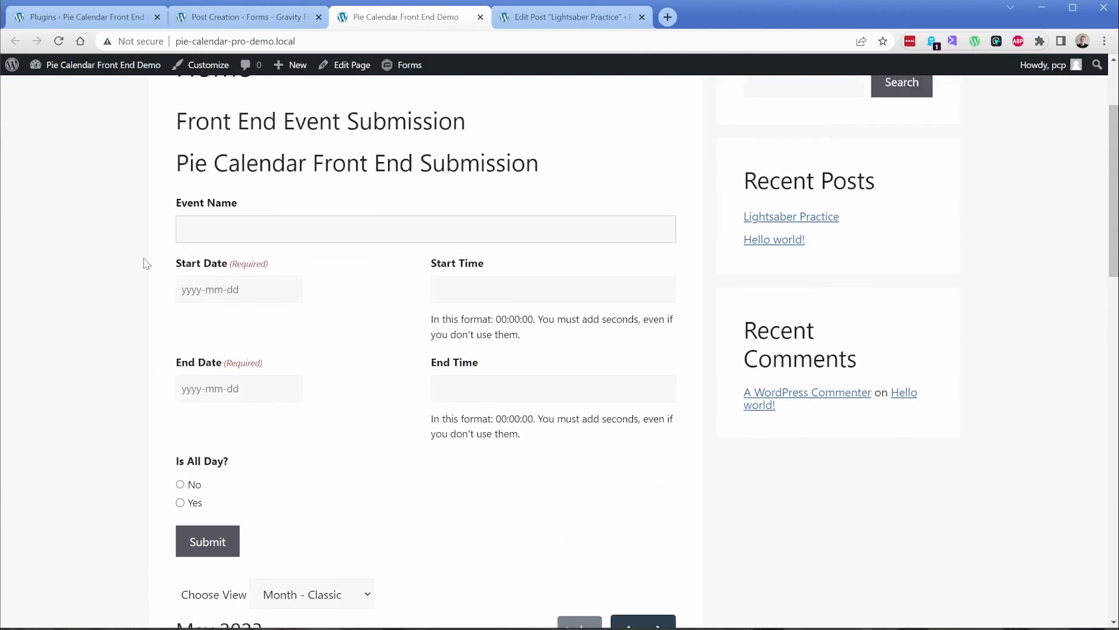
type("Open Track Day")
- Set start and end dates to 2023-05-28, with times 08:00:00 and 11:00:00
key("Tab")
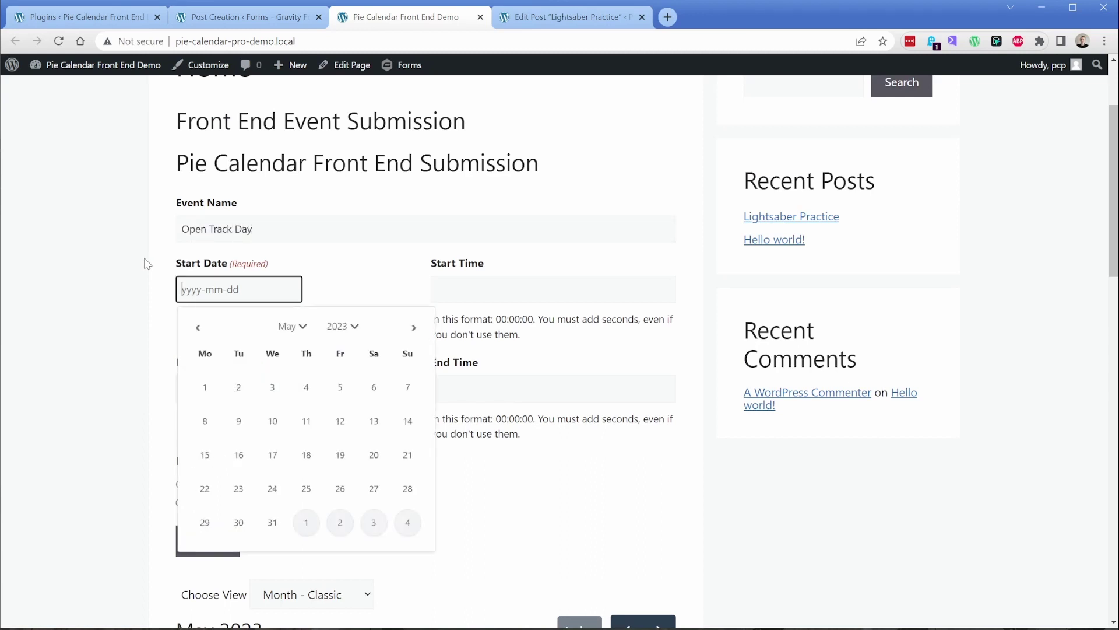
left_click(407, 489)
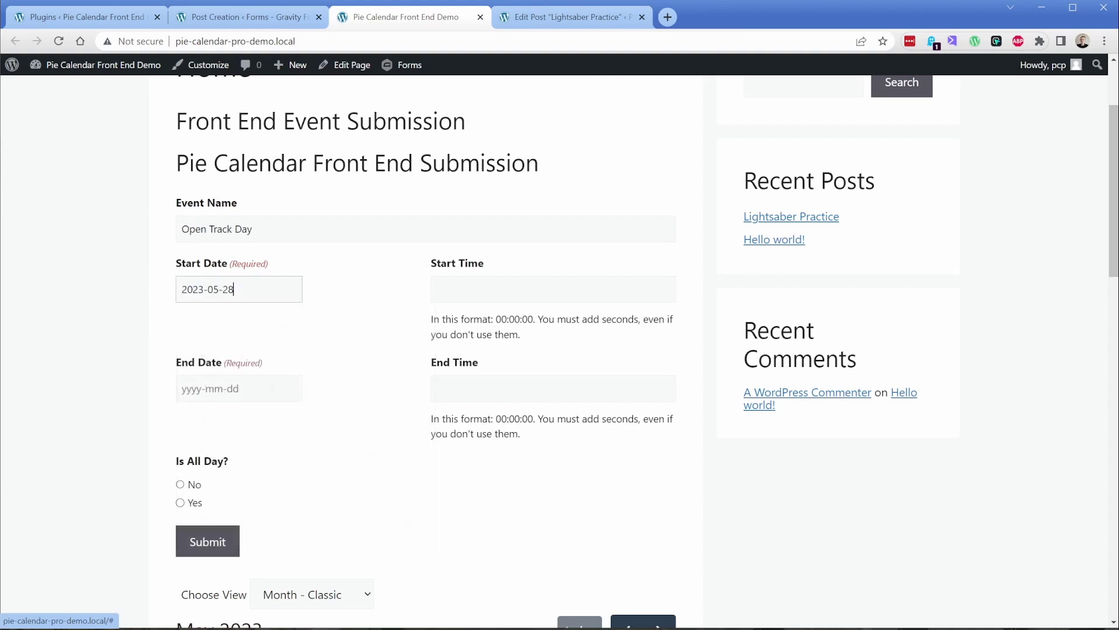
key("Tab")
type("080000")
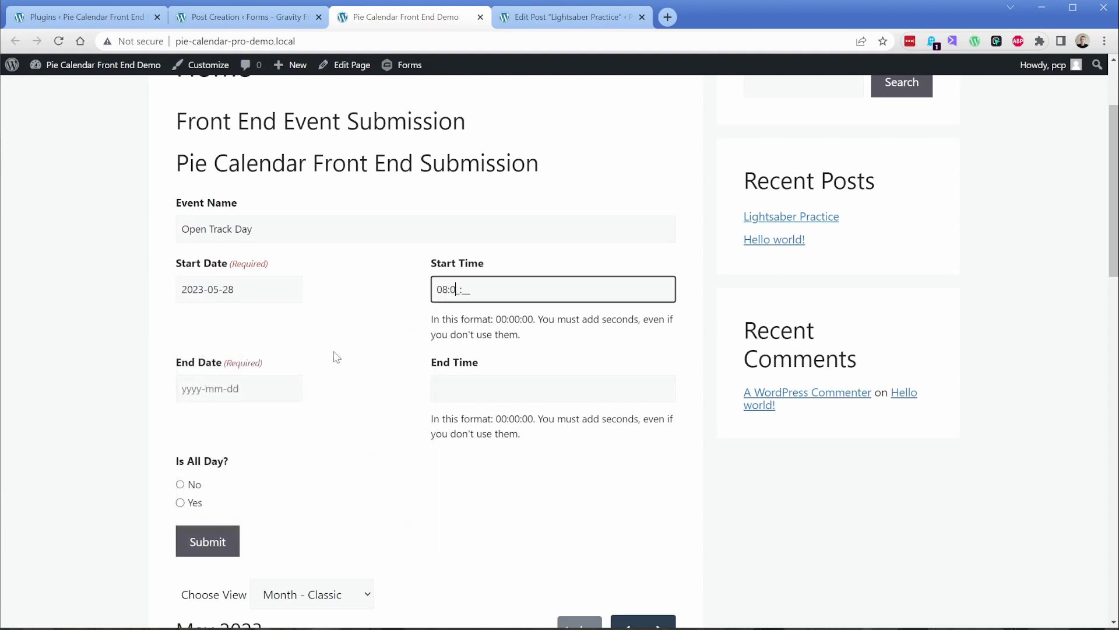
key("Tab")
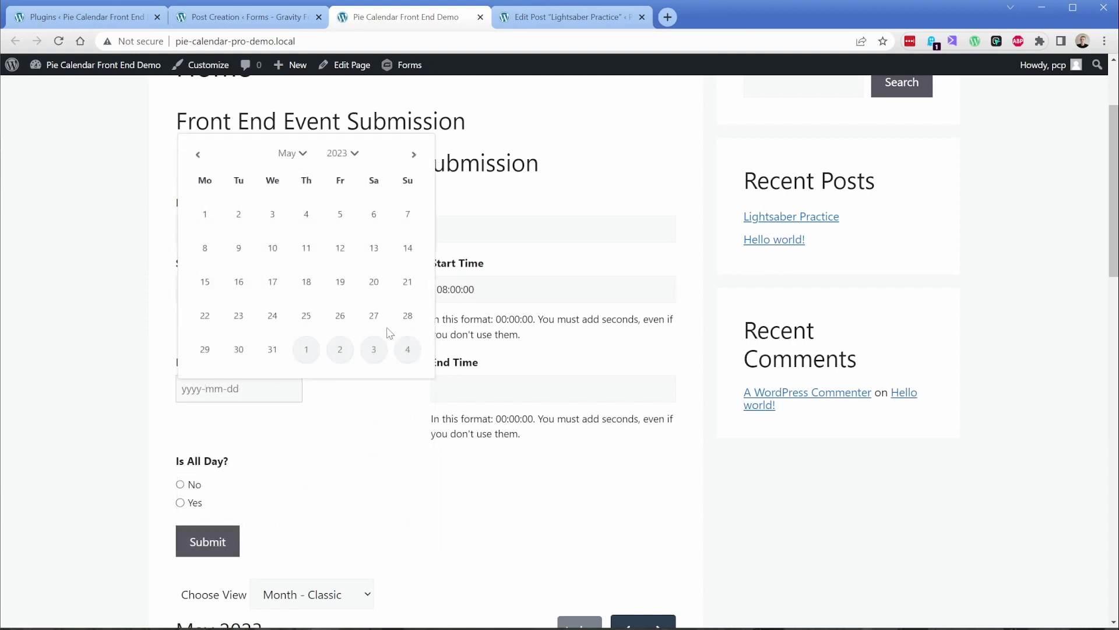
left_click(408, 324)
key("Tab")
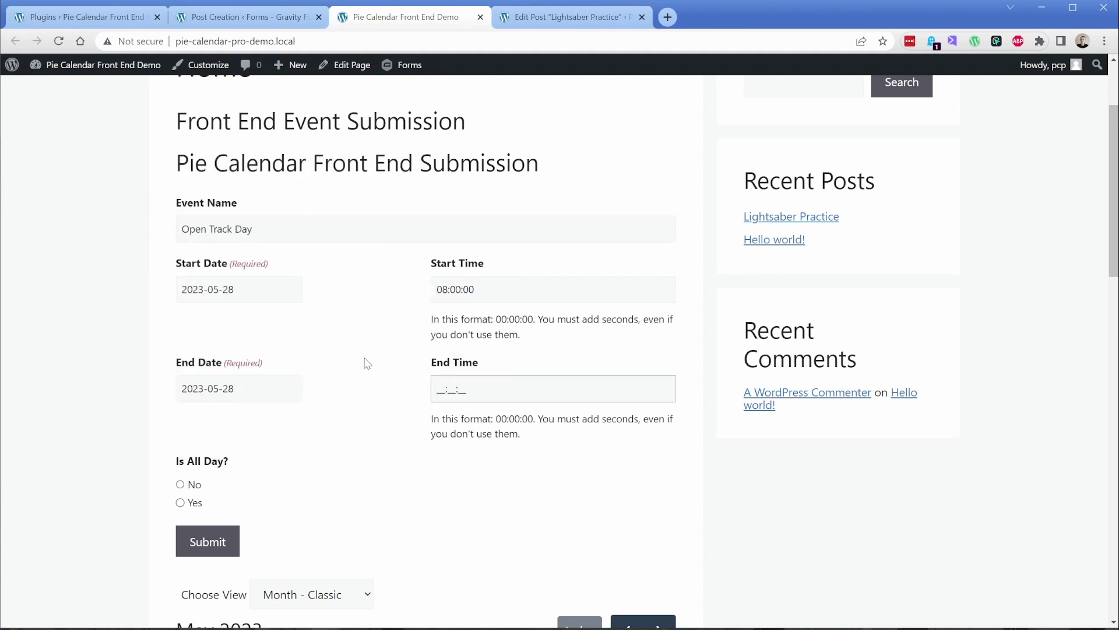
type("110000")
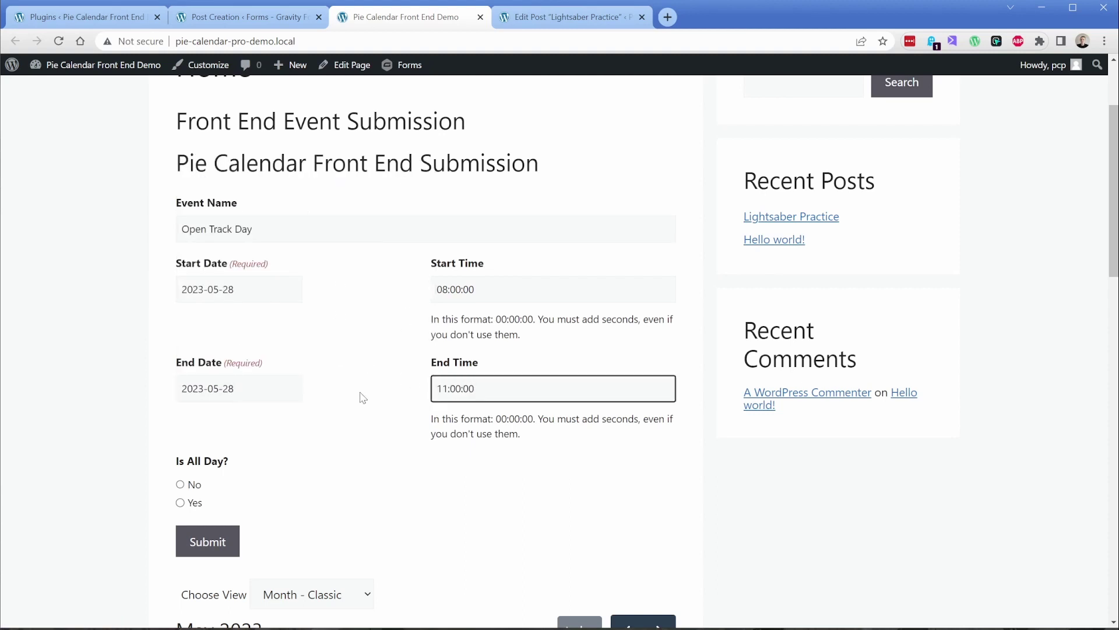
- Choose Yes for Is All Day and submit the event
scroll(363, 400, "down", 1)
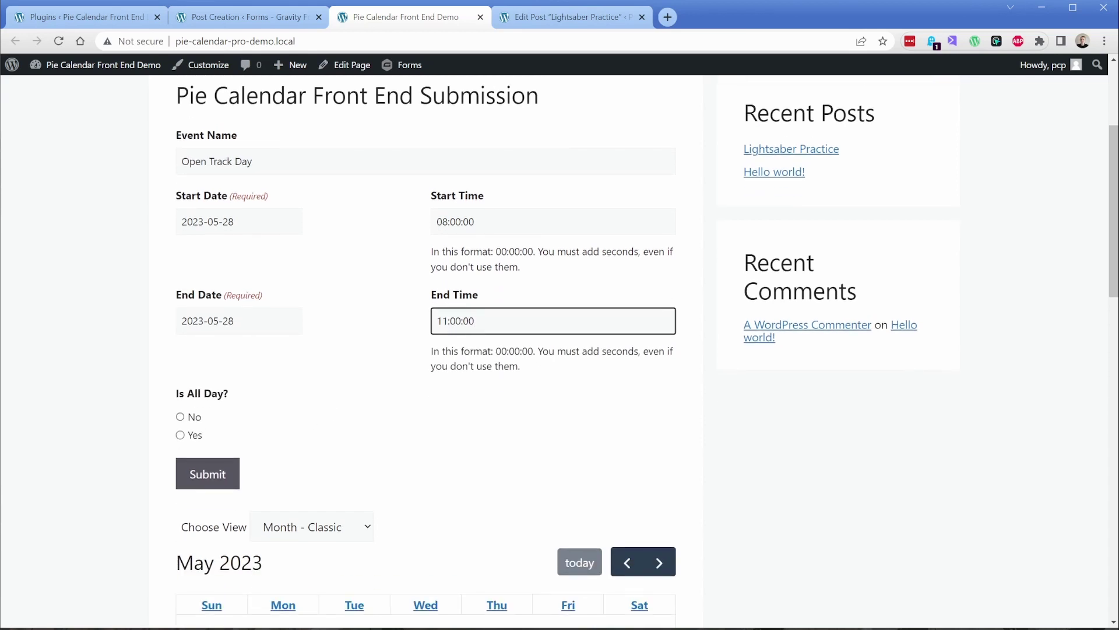
left_click(180, 435)
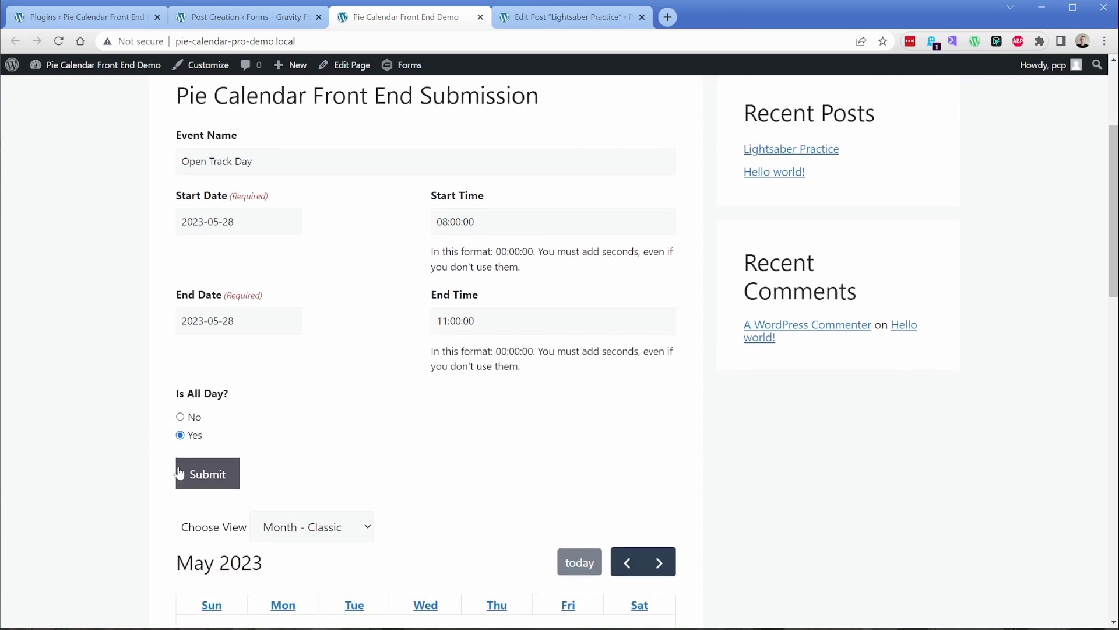
left_click(210, 483)
- From the calendar, edit the Open Track Day post, switch off All Day Event, and update it
scroll(163, 391, "down", 3)
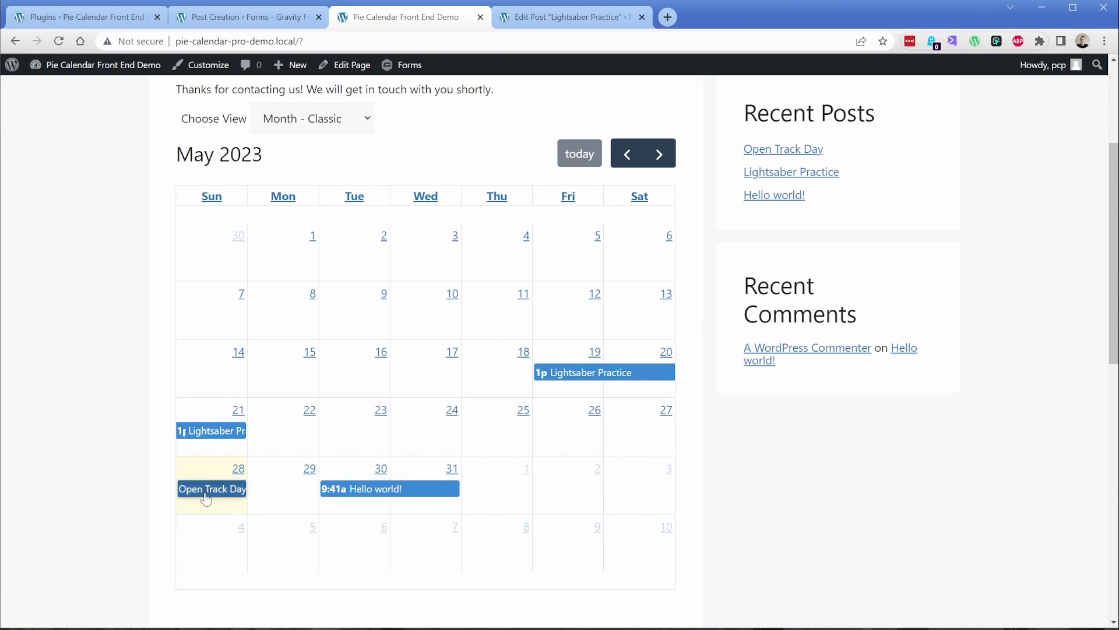
left_click(207, 496)
left_click(468, 449)
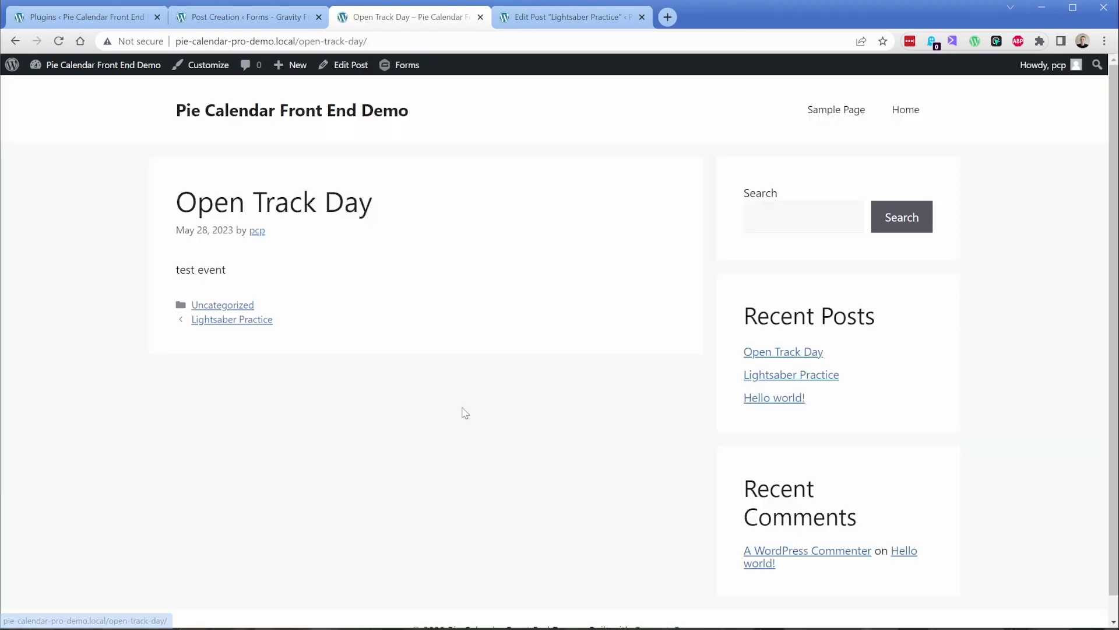
left_click(353, 66)
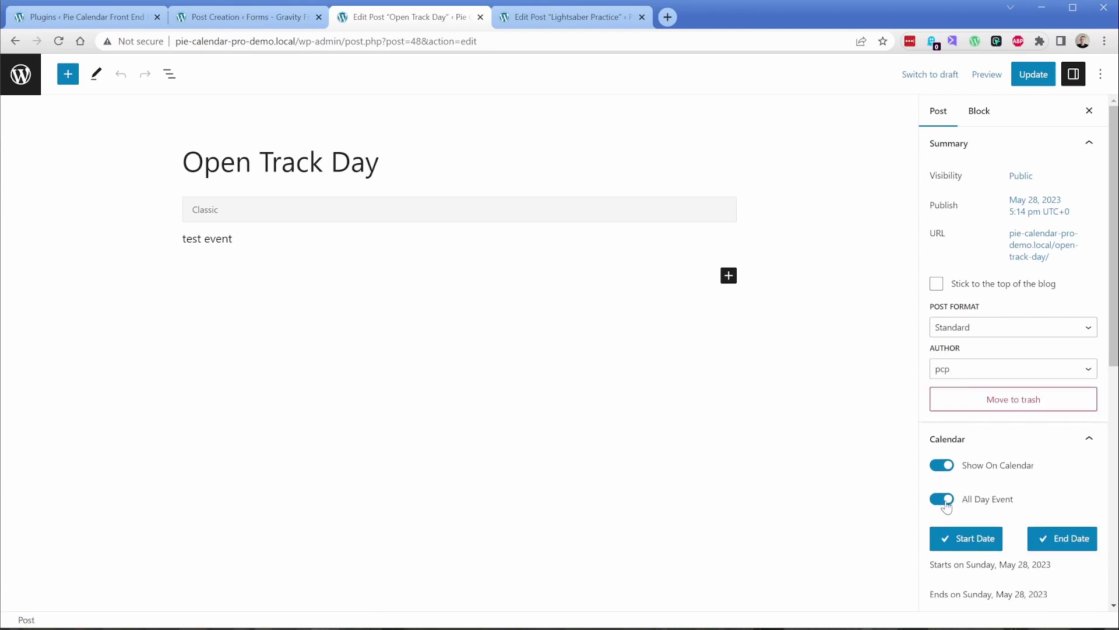
left_click_drag(1114, 373, 1115, 438)
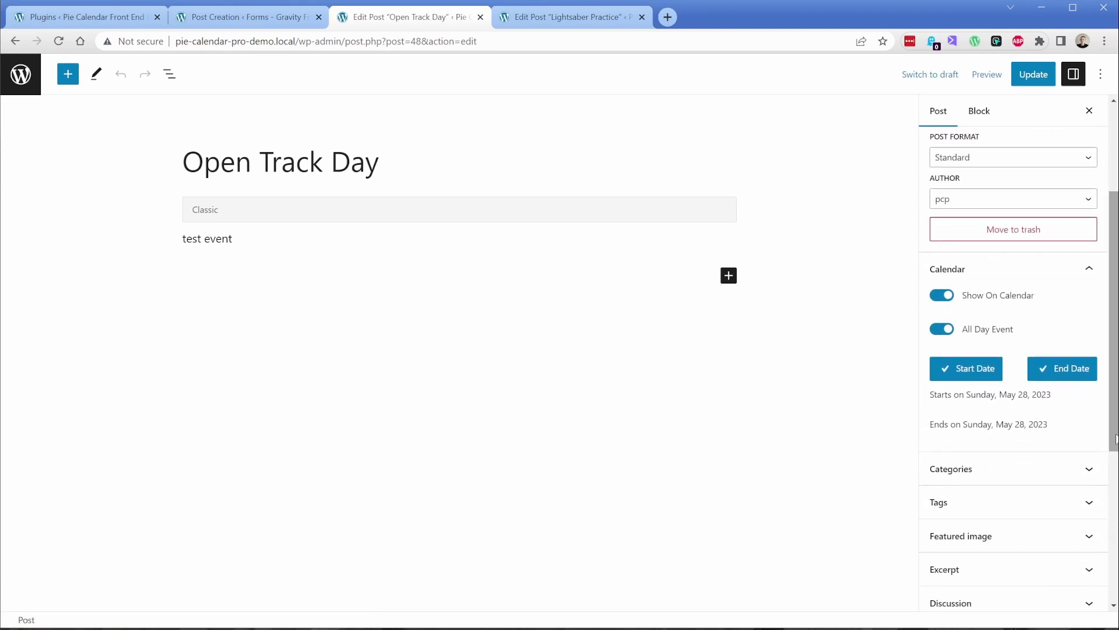
left_click(948, 339)
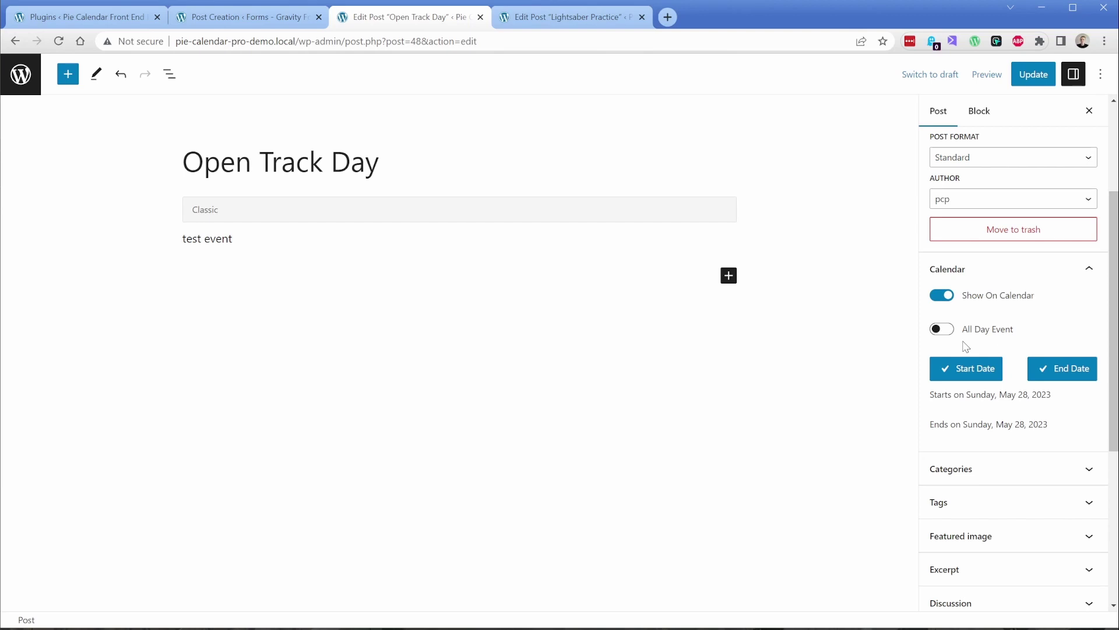
left_click(1030, 75)
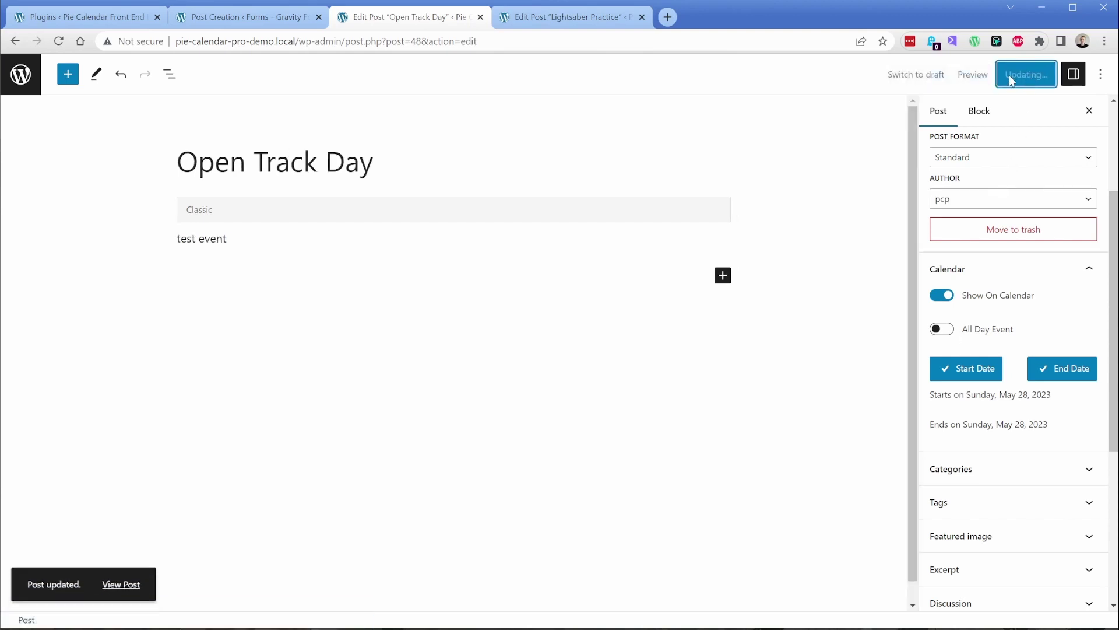
- Check that Open Track Day on May 28 now shows as an 8–11 AM timed event
left_click(21, 74)
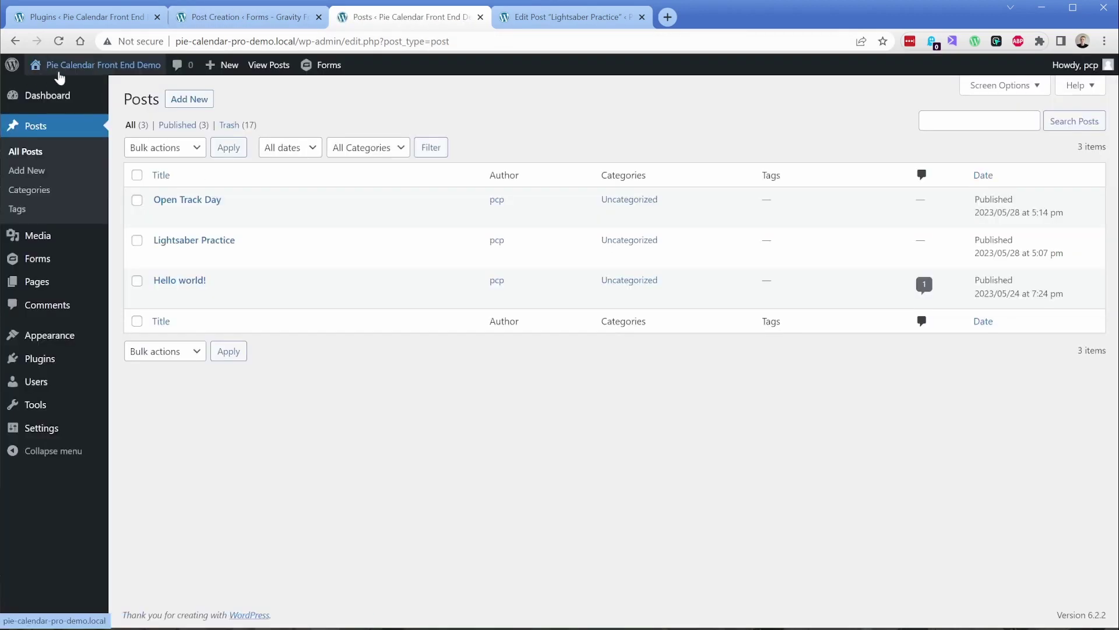
scroll(143, 323, "down", 10)
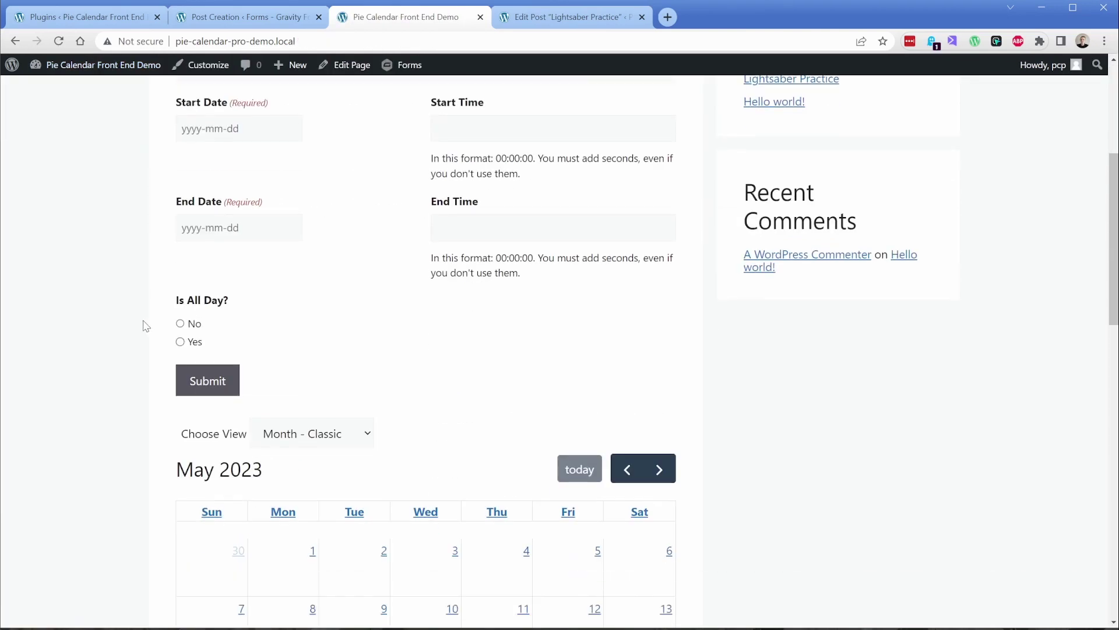
scroll(175, 408, "down", 1)
left_click(201, 424)
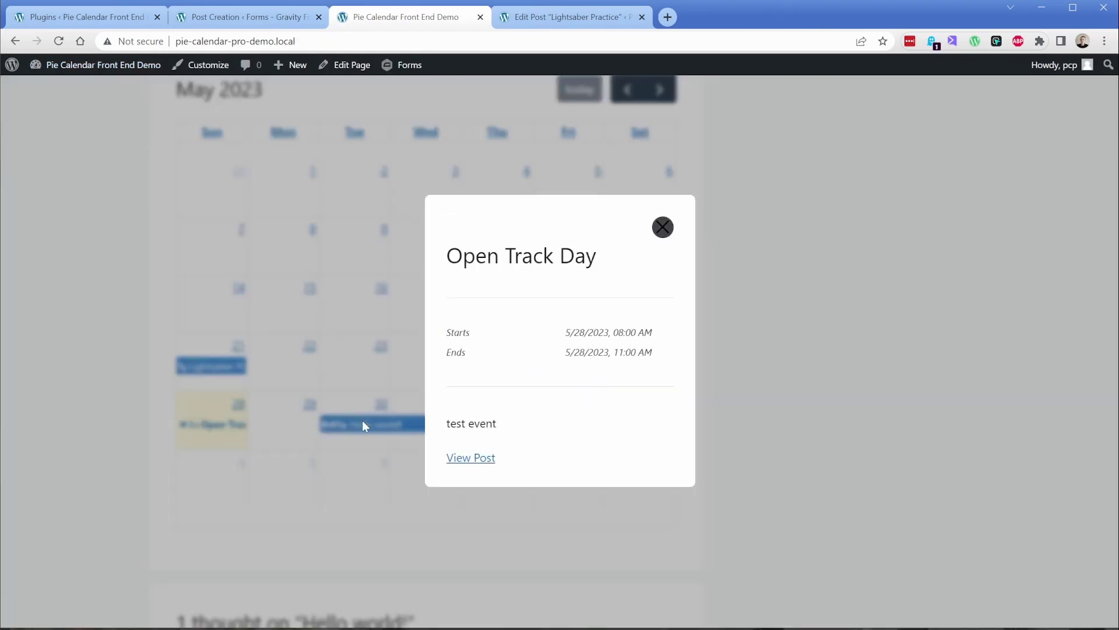
left_click(300, 411)
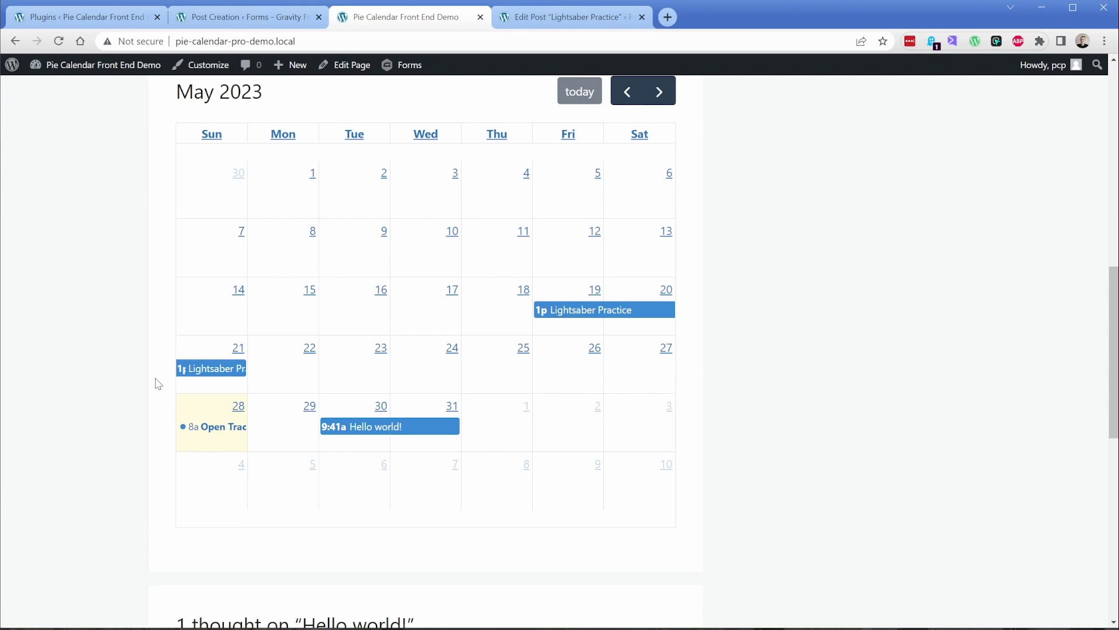
left_click(251, 17)
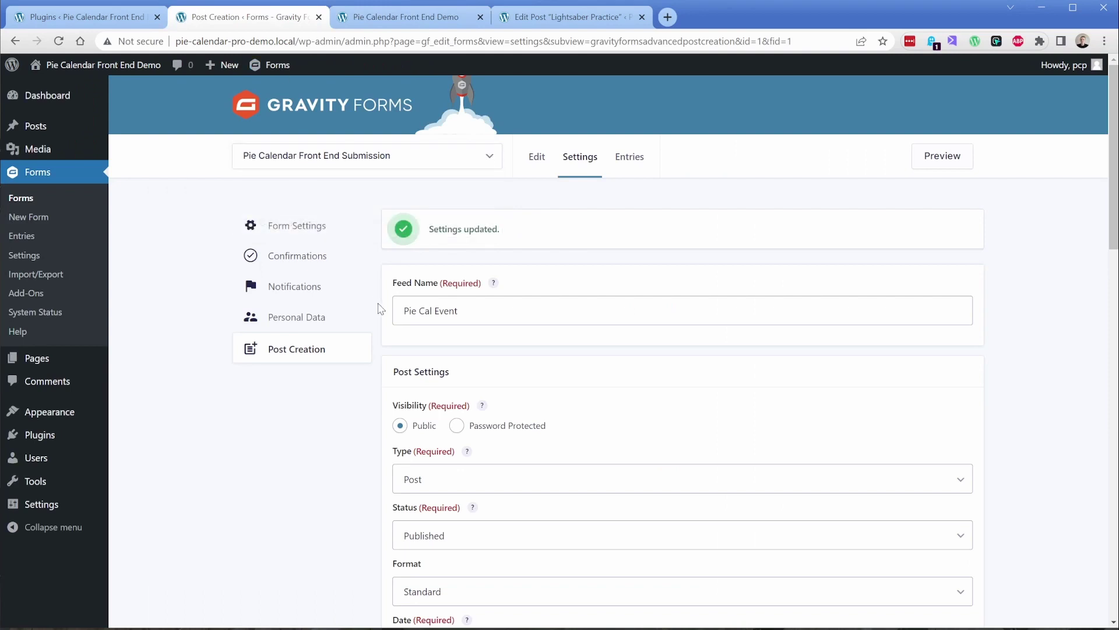
scroll(375, 408, "down", 15)
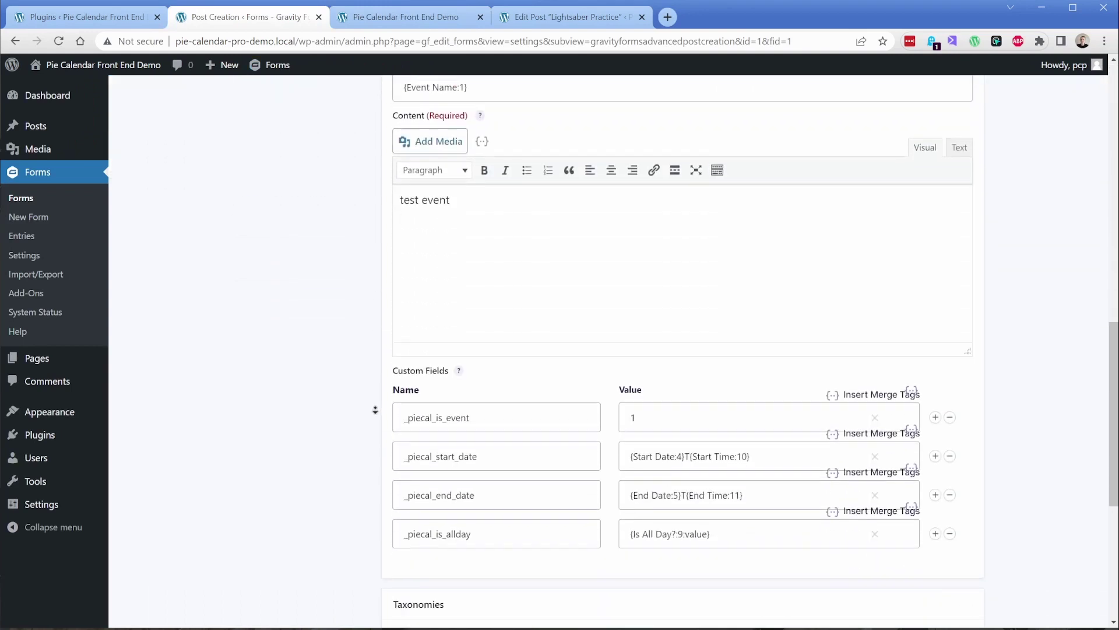
scroll(375, 410, "down", 3)
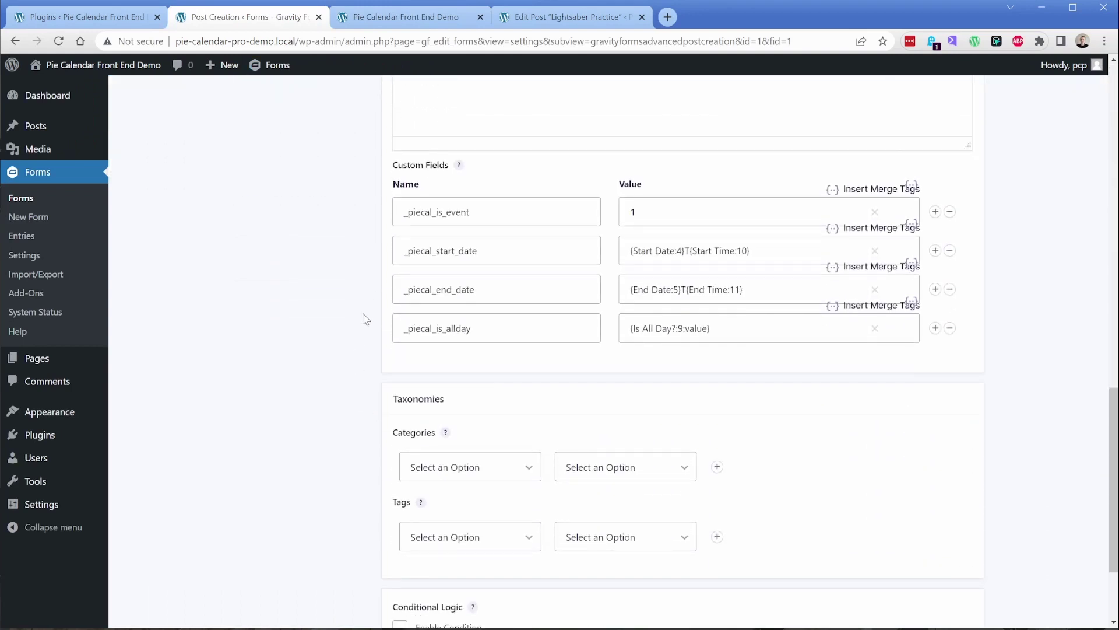